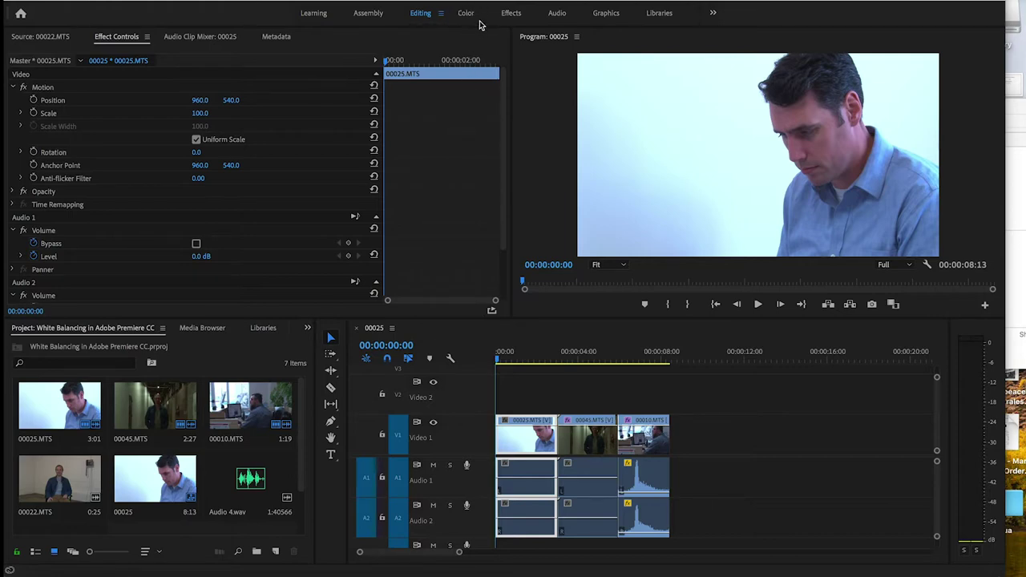
Switch Premiere Pro to the Color workspace so the Lumetri Color panel shows clip 00025.
{"action": "key", "text": "shift+1"}
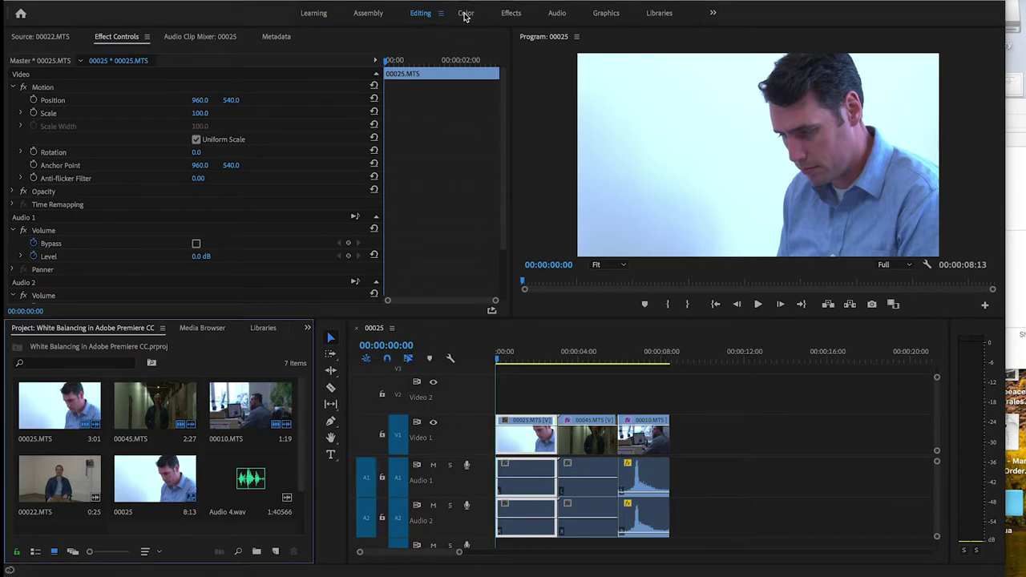
{"action": "left_click", "coordinate": [465, 14]}
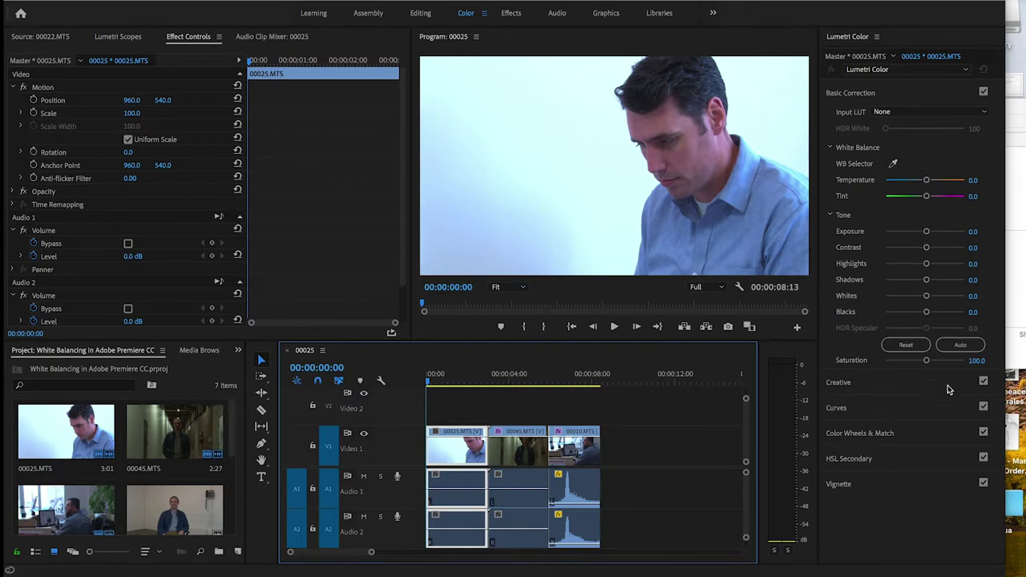
Expand and collapse the Basic Correction, Creative and Curves sections in Lumetri Color.
{"action": "left_click", "coordinate": [895, 96]}
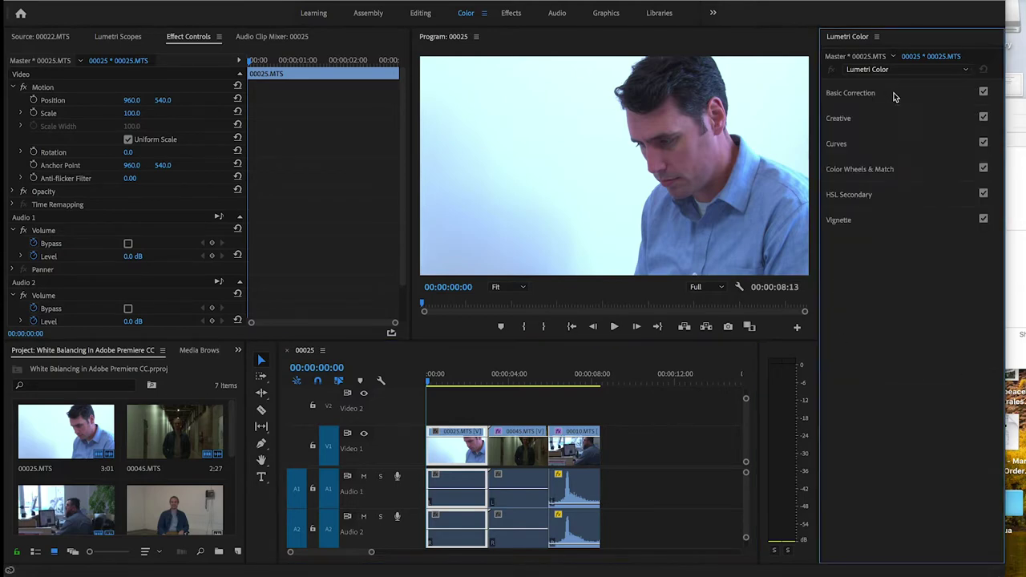
{"action": "left_click", "coordinate": [893, 94]}
{"action": "left_click", "coordinate": [894, 94]}
{"action": "left_click", "coordinate": [888, 124]}
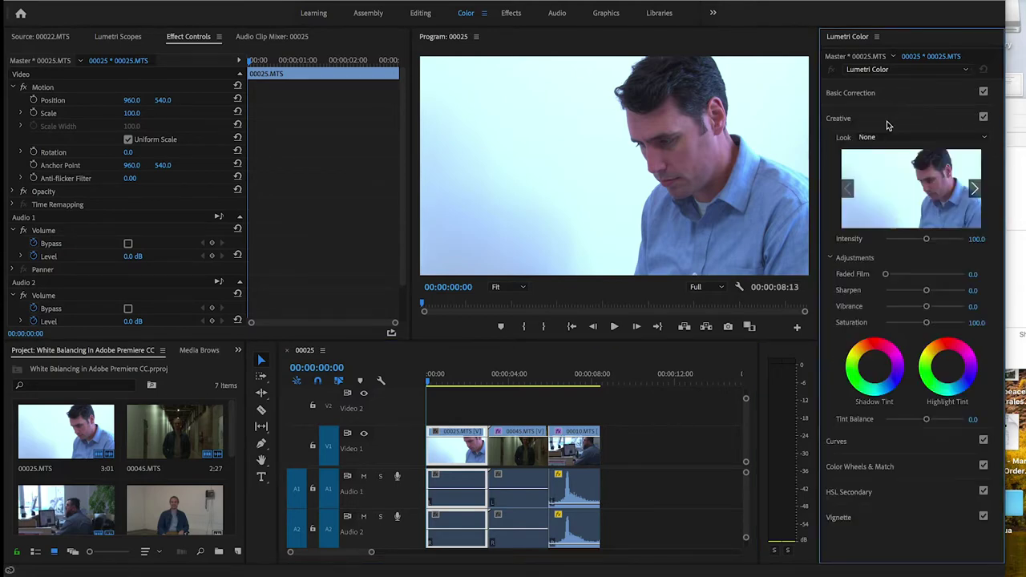
{"action": "left_click", "coordinate": [888, 125]}
{"action": "left_click", "coordinate": [889, 148]}
{"action": "left_click", "coordinate": [890, 147]}
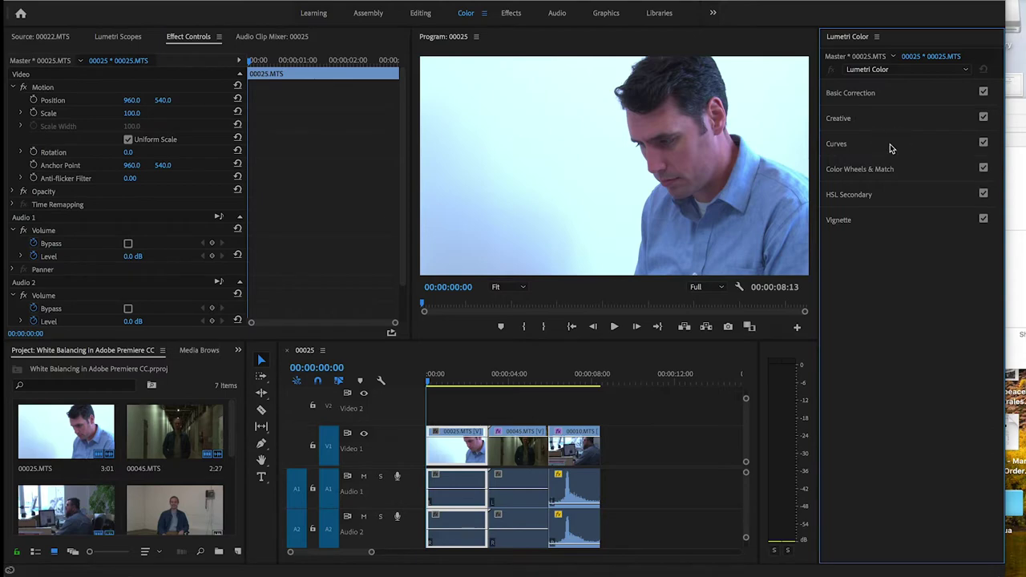
Expand and collapse Color Wheels & Match, HSL Secondary and Vignette, then scrub to 00:00:01:04.
{"action": "left_click", "coordinate": [905, 170]}
{"action": "left_click", "coordinate": [905, 170]}
{"action": "left_click", "coordinate": [902, 197]}
{"action": "left_click", "coordinate": [901, 198]}
{"action": "left_click", "coordinate": [895, 222]}
{"action": "left_click", "coordinate": [895, 223]}
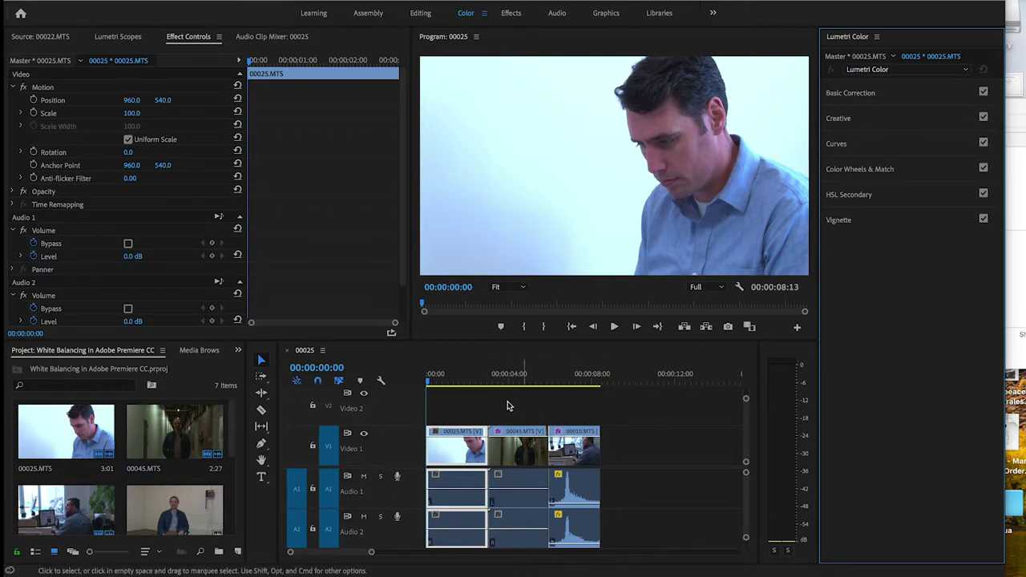
{"action": "mouse_move", "coordinate": [446, 373]}
{"action": "left_mouse_down"}
{"action": "mouse_move", "coordinate": [589, 377]}
{"action": "mouse_move", "coordinate": [450, 380]}
{"action": "left_mouse_up"}
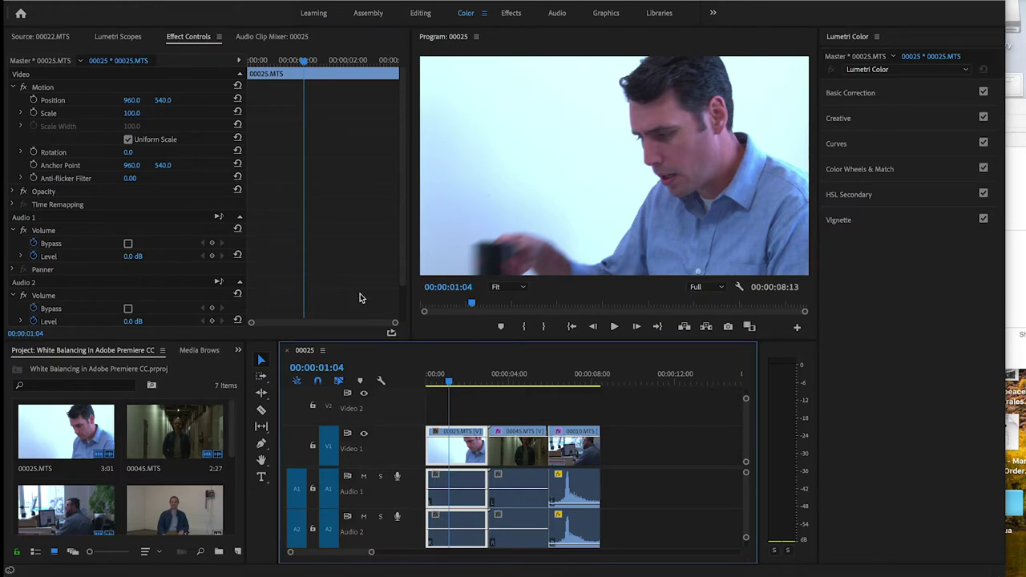
Expand Basic Correction, try a first white-balance sample, then reset Temperature and Tint to zero.
{"action": "left_click", "coordinate": [889, 96]}
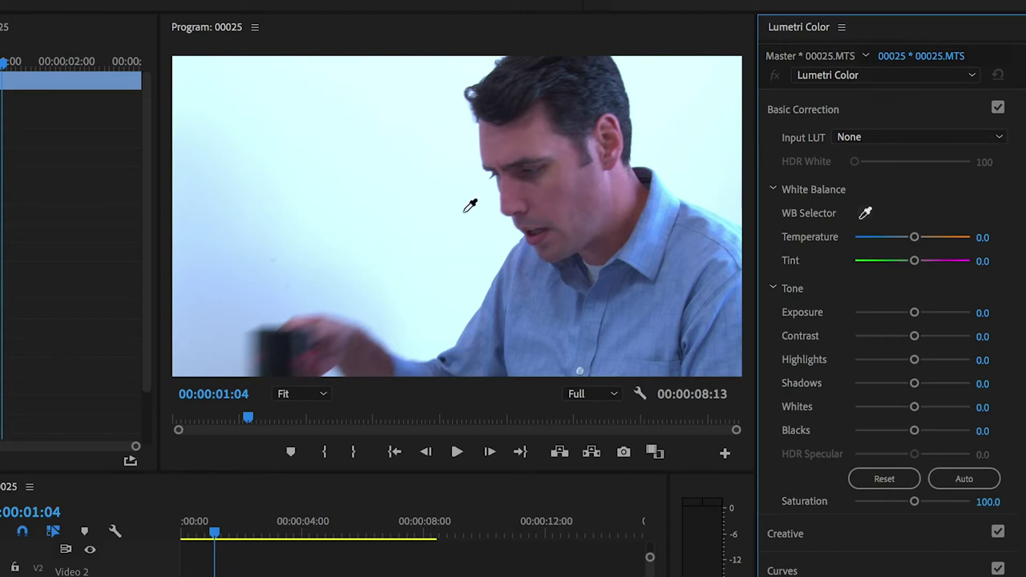
{"action": "left_click", "coordinate": [403, 191]}
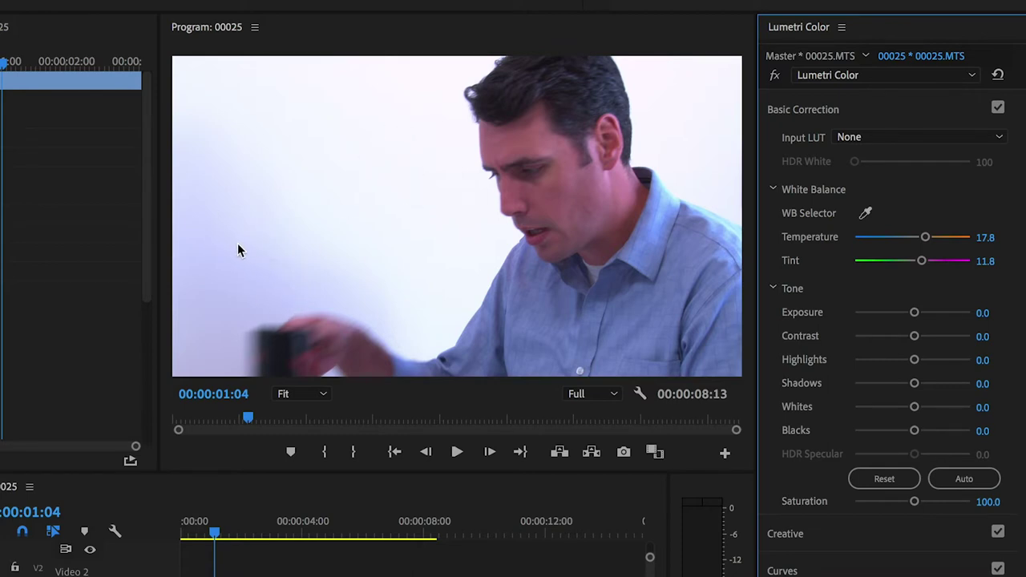
{"action": "left_click", "coordinate": [866, 212]}
{"action": "left_click", "coordinate": [866, 213]}
Sample the white wall for Temperature 46.9 and Tint -4.0, then review the corrected clip.
{"action": "left_click", "coordinate": [866, 213]}
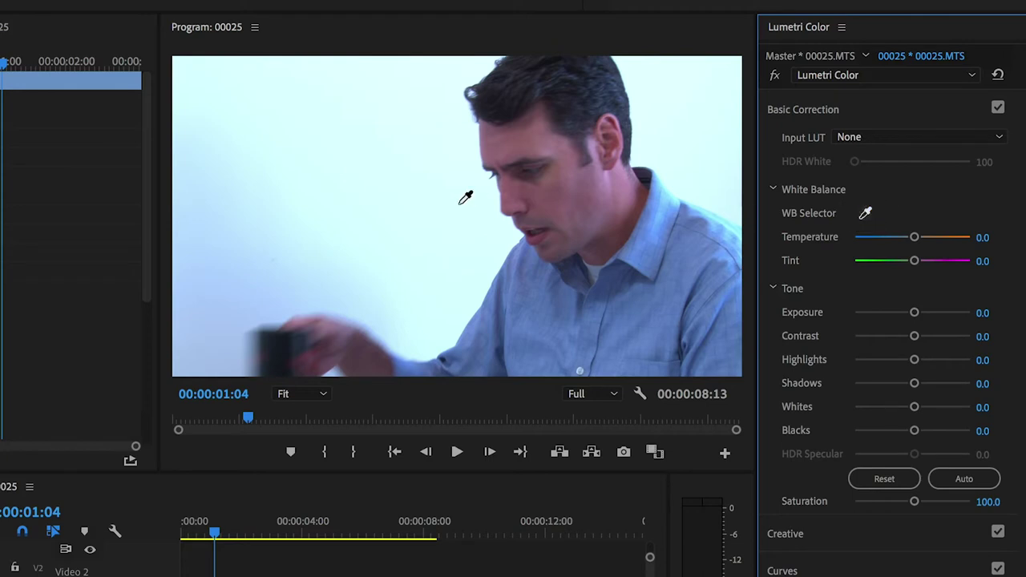
{"action": "left_click", "coordinate": [268, 269]}
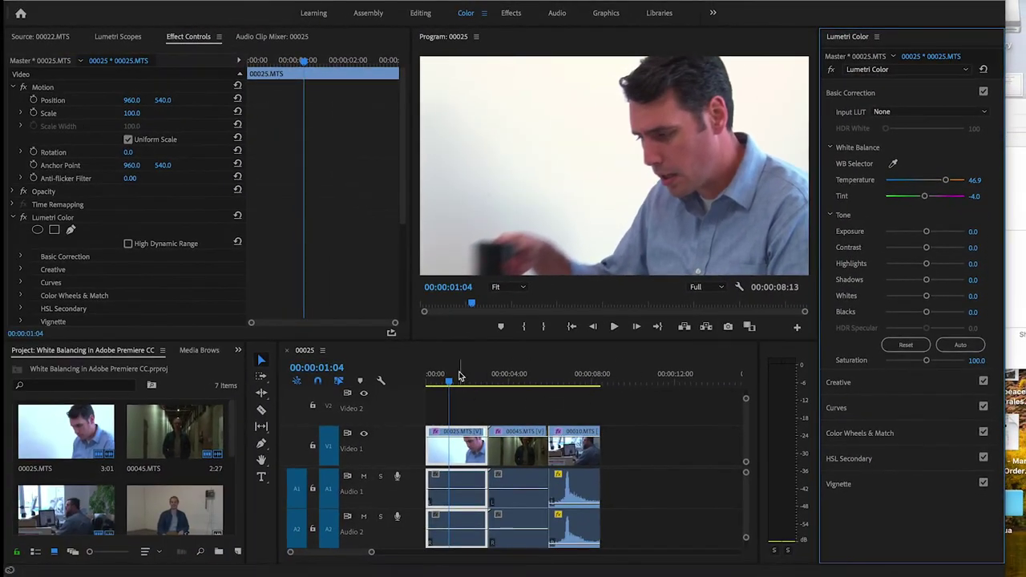
{"action": "left_click_drag", "start_coordinate": [389, 415], "coordinate": [412, 415]}
{"action": "left_click_drag", "start_coordinate": [472, 377], "coordinate": [430, 385]}
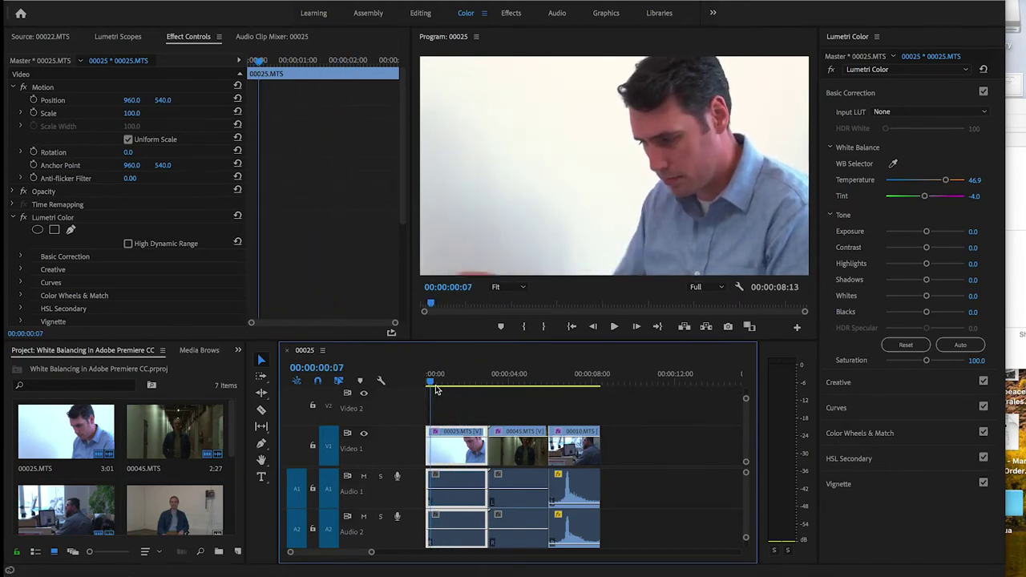
Toggle the first clip's Lumetri Color off and on to compare, then move to hallway clip 00045.
{"action": "left_click", "coordinate": [24, 219]}
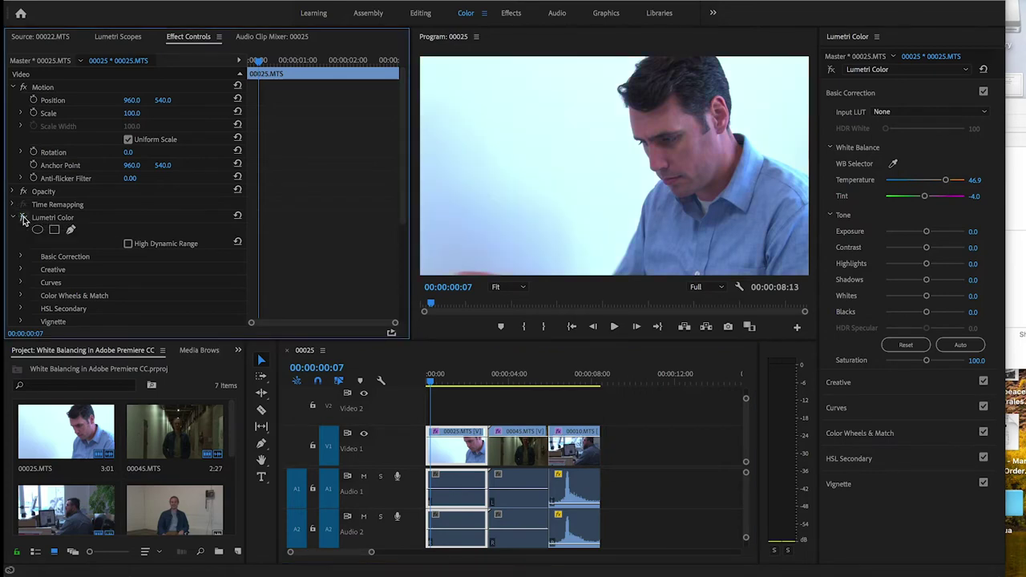
{"action": "left_click", "coordinate": [24, 219]}
{"action": "left_click", "coordinate": [24, 219]}
{"action": "left_click", "coordinate": [24, 219]}
{"action": "left_click_drag", "start_coordinate": [498, 377], "coordinate": [510, 376]}
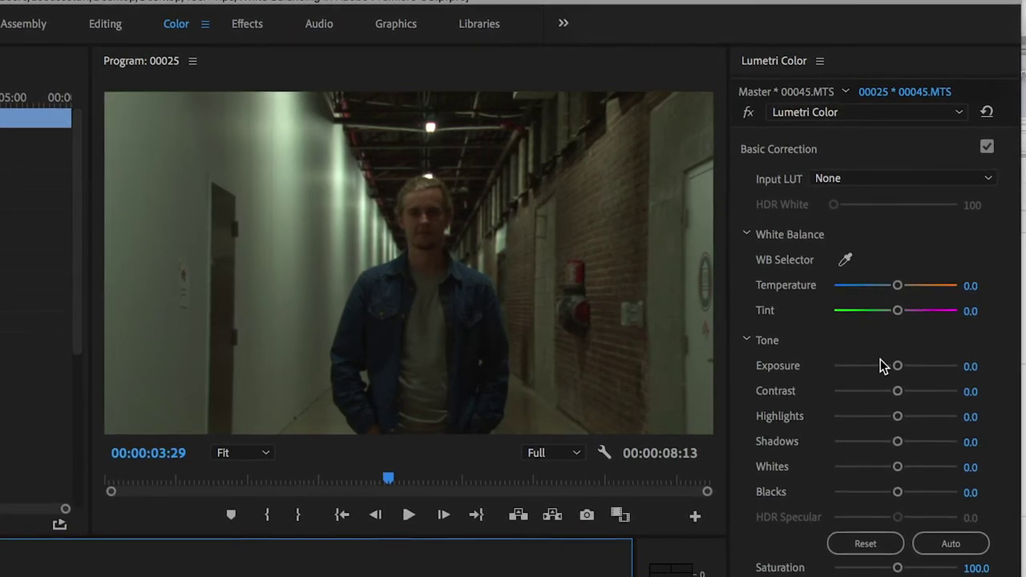
Set the hallway clip's Exposure 2.2, Shadows 70.3, Highlights -10.9 and Contrast 25.0.
{"action": "left_click_drag", "start_coordinate": [897, 366], "coordinate": [911, 376]}
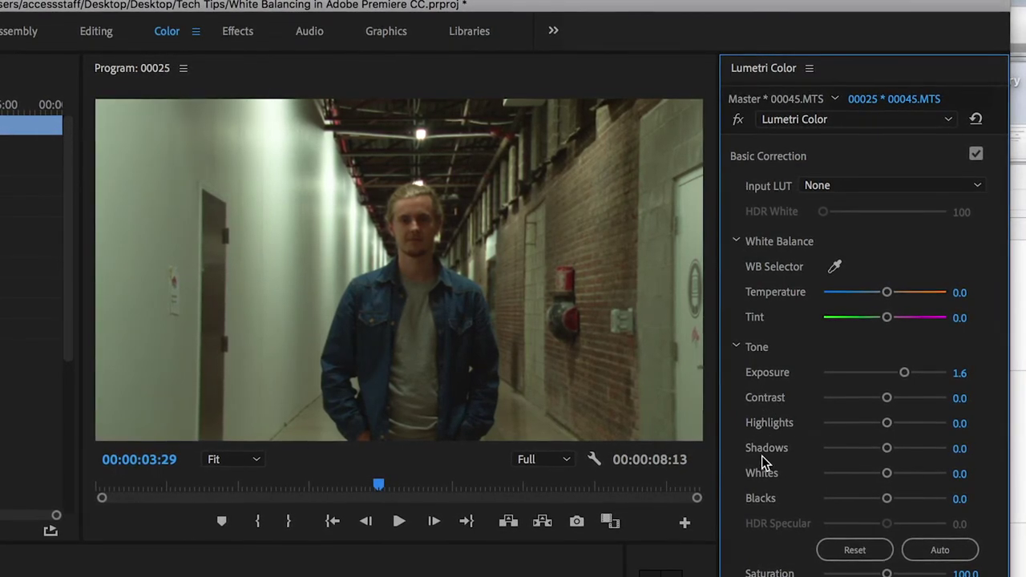
{"action": "left_click_drag", "start_coordinate": [887, 449], "coordinate": [975, 455]}
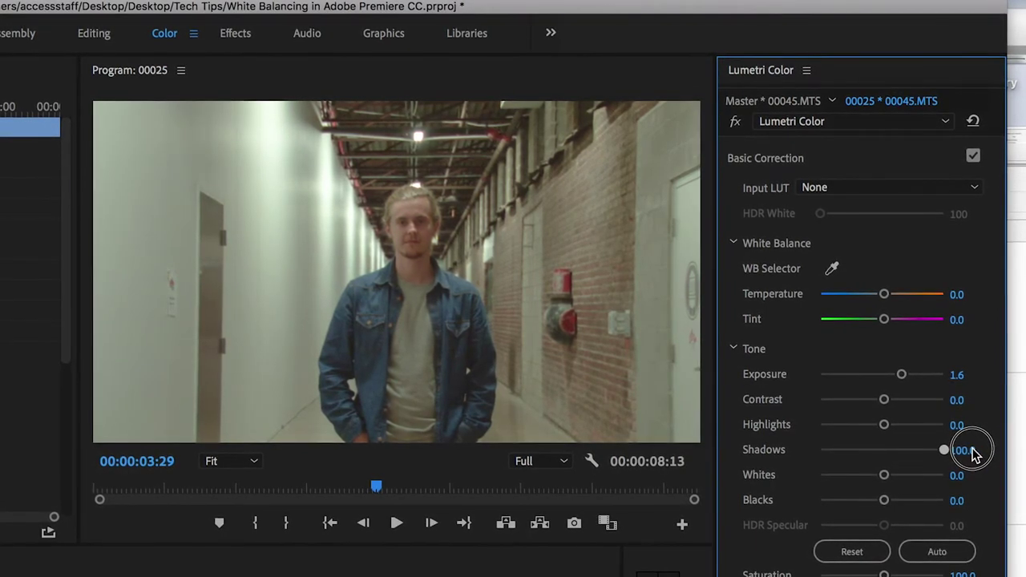
{"action": "left_click_drag", "start_coordinate": [975, 453], "coordinate": [928, 450]}
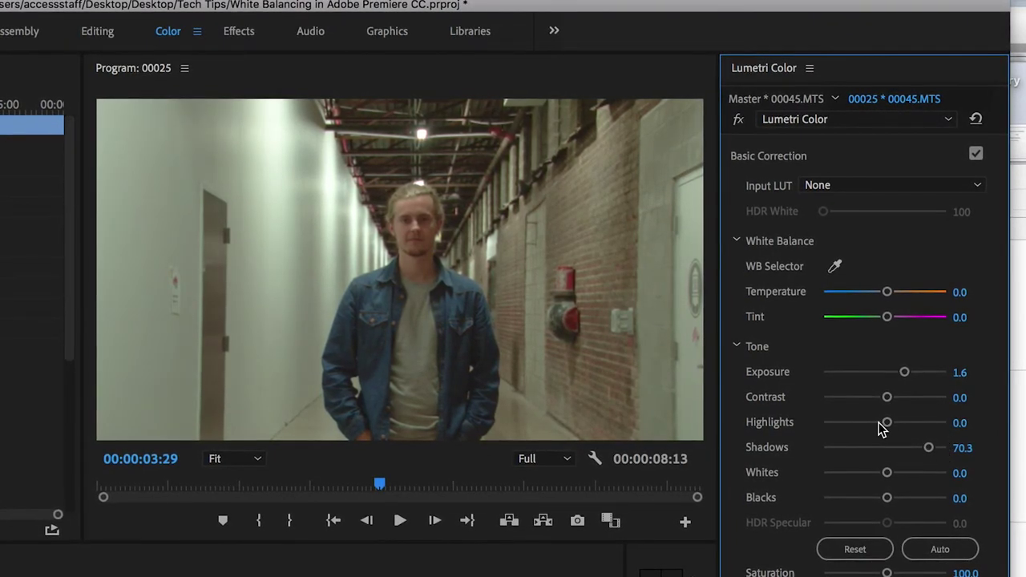
{"action": "left_click_drag", "start_coordinate": [888, 421], "coordinate": [919, 371]}
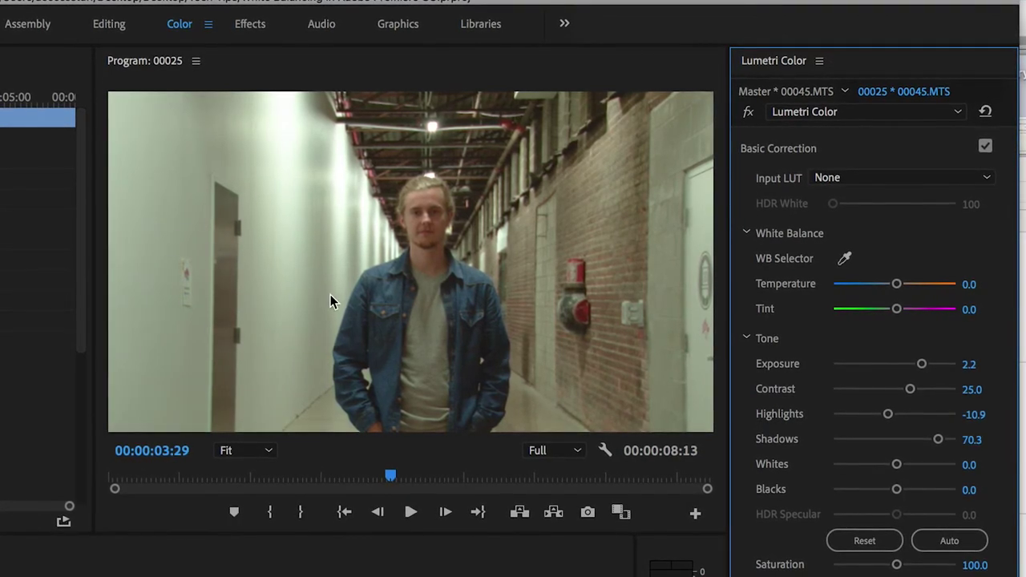
Try white-balance samples on several hallway walls, undoing and neutralising each attempt.
{"action": "left_click", "coordinate": [845, 257]}
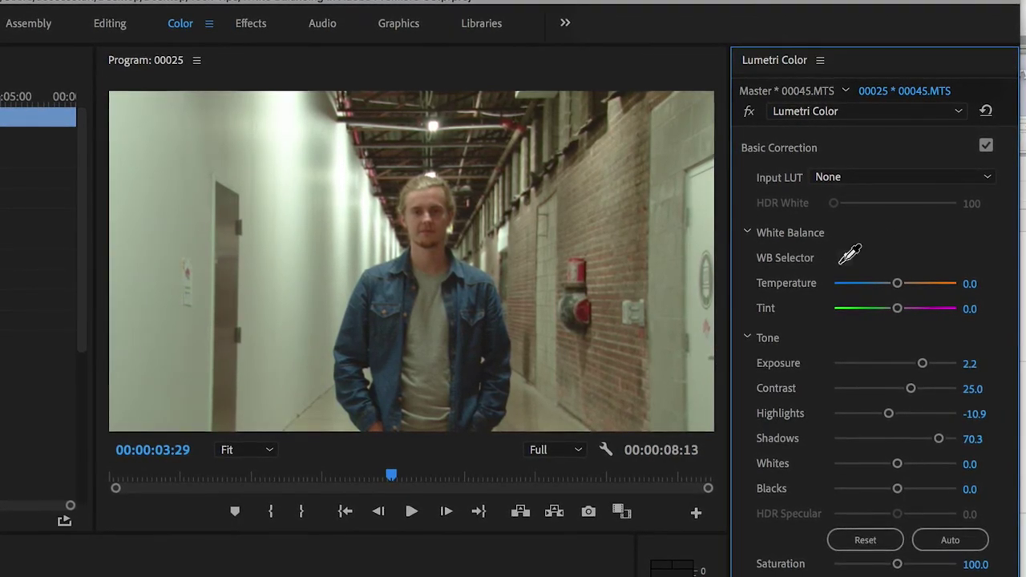
{"action": "left_click", "coordinate": [291, 292]}
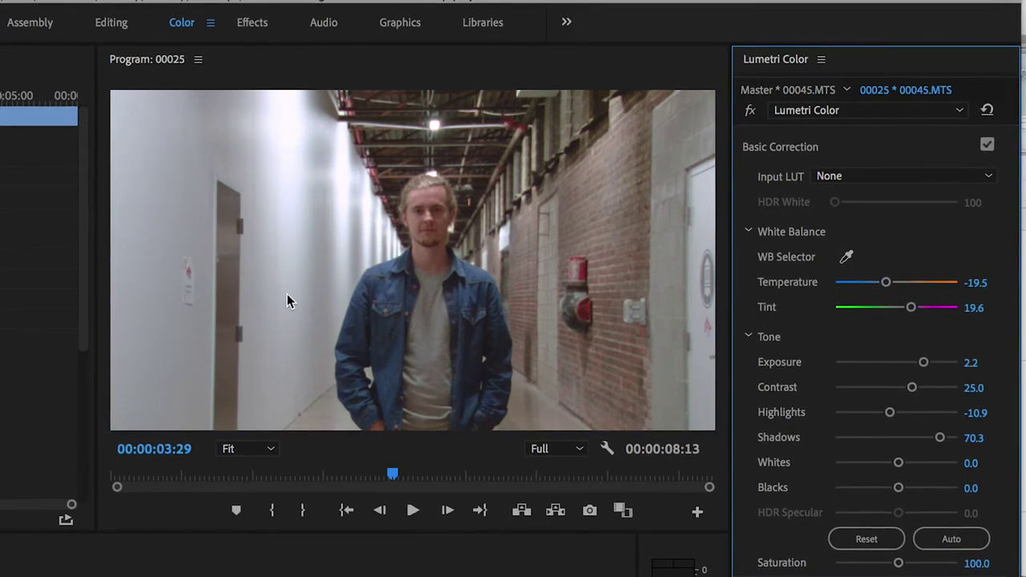
{"action": "key", "text": "ctrl+z"}
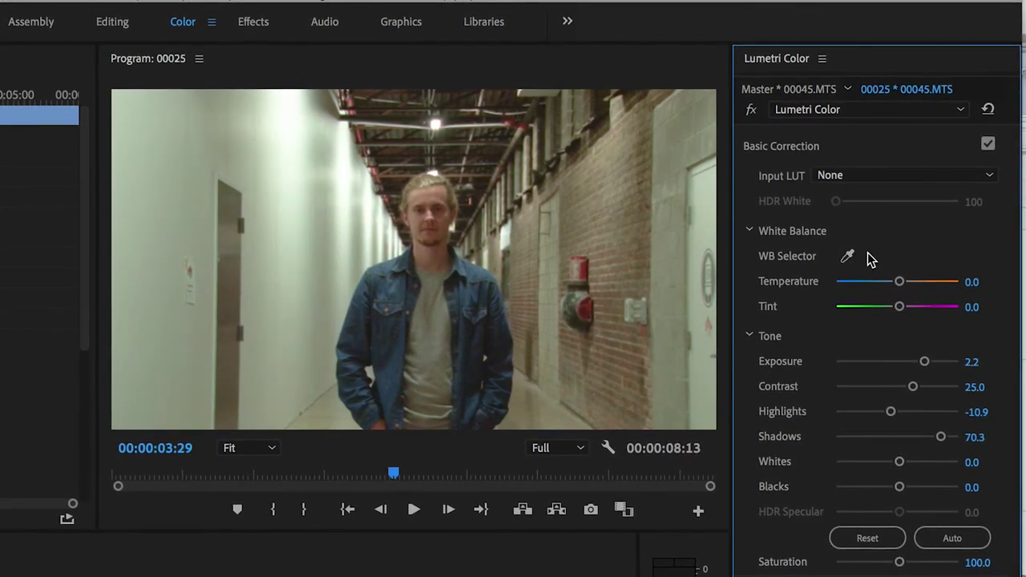
{"action": "left_click", "coordinate": [848, 256]}
{"action": "left_click", "coordinate": [160, 279]}
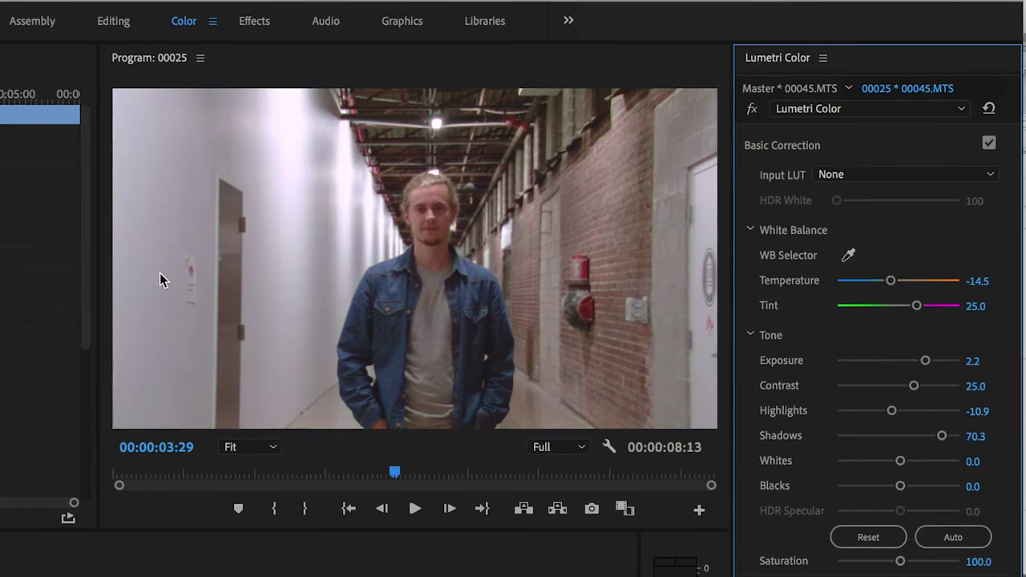
{"action": "double_click", "coordinate": [851, 254]}
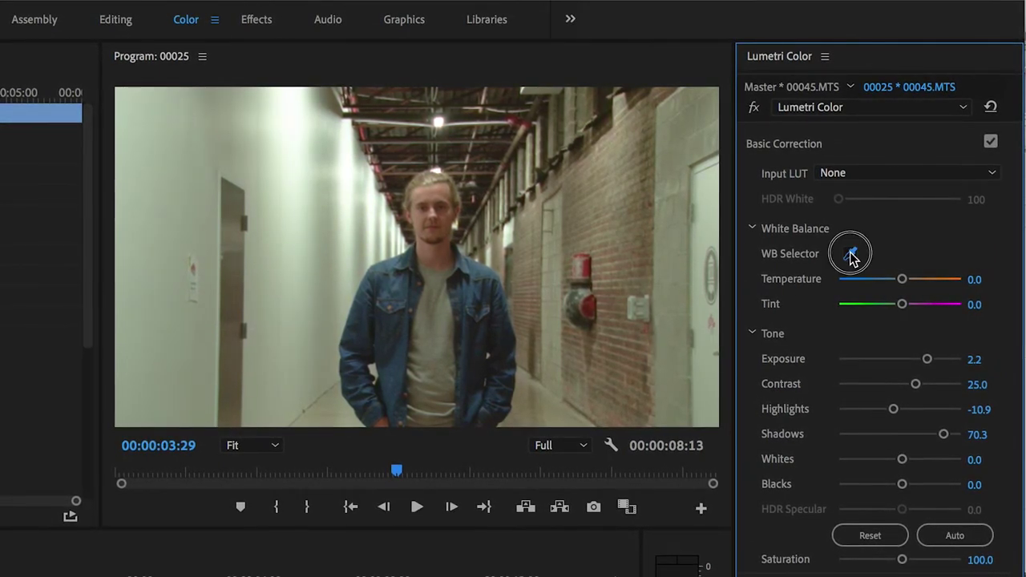
{"action": "left_click", "coordinate": [701, 301]}
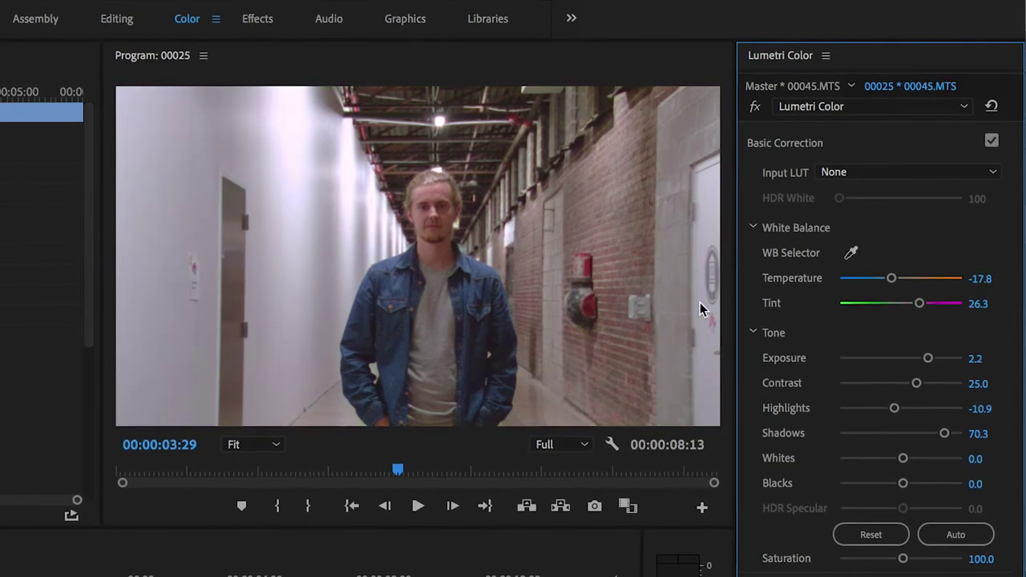
{"action": "key", "text": "ctrl+z"}
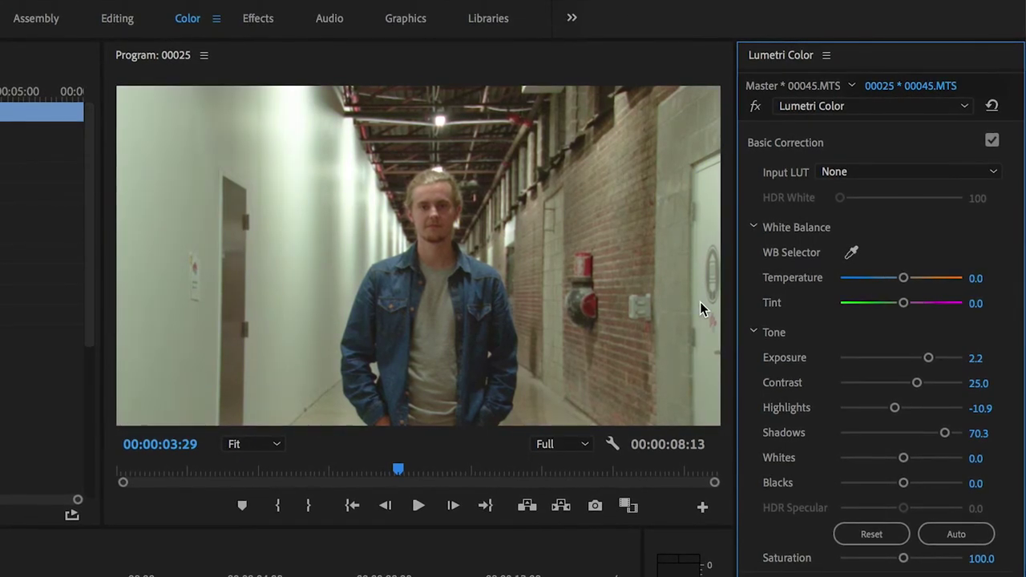
Sample the left wall, warm Temperature, then reset all Tone values to 0.0, leaving Tint 15.6.
{"action": "left_click", "coordinate": [853, 253]}
{"action": "left_click", "coordinate": [297, 179]}
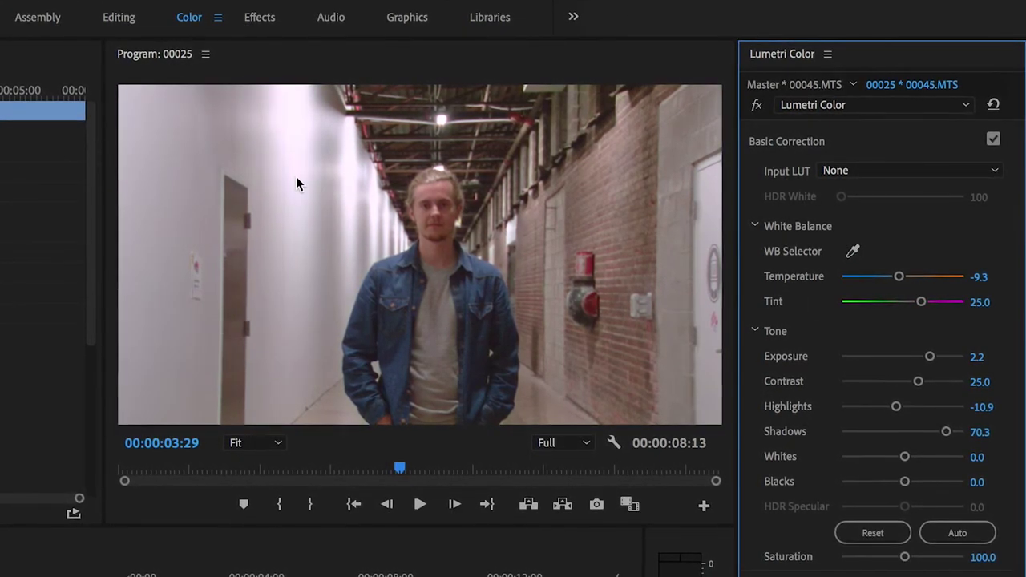
{"action": "left_click_drag", "start_coordinate": [899, 275], "coordinate": [916, 303]}
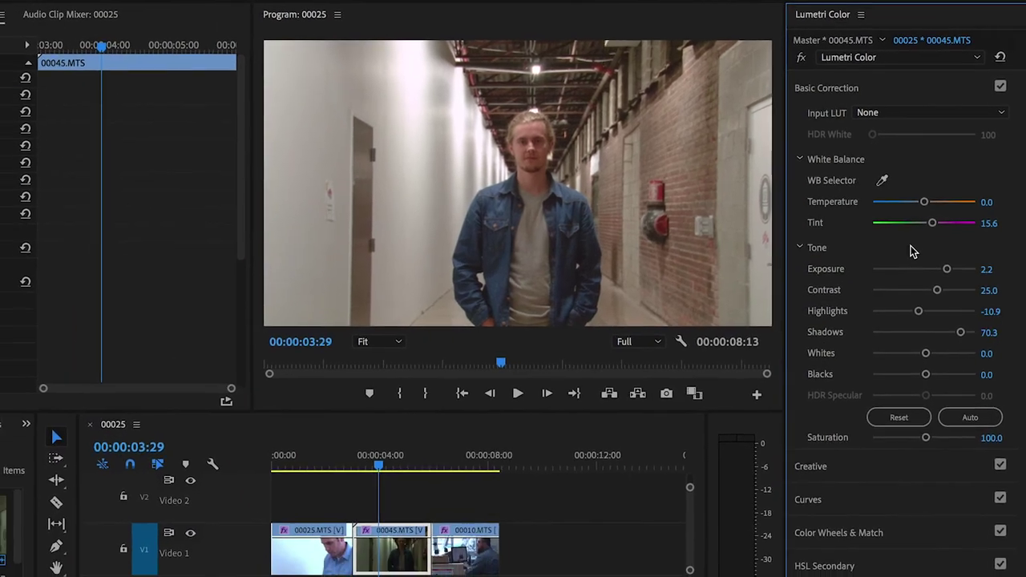
{"action": "left_click", "coordinate": [896, 409]}
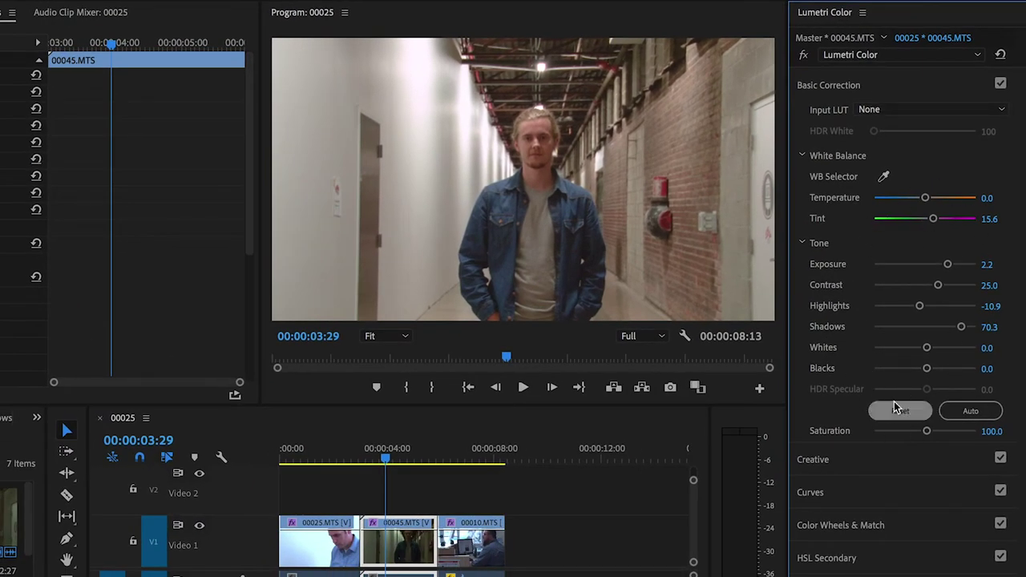
{"action": "left_click", "coordinate": [895, 417]}
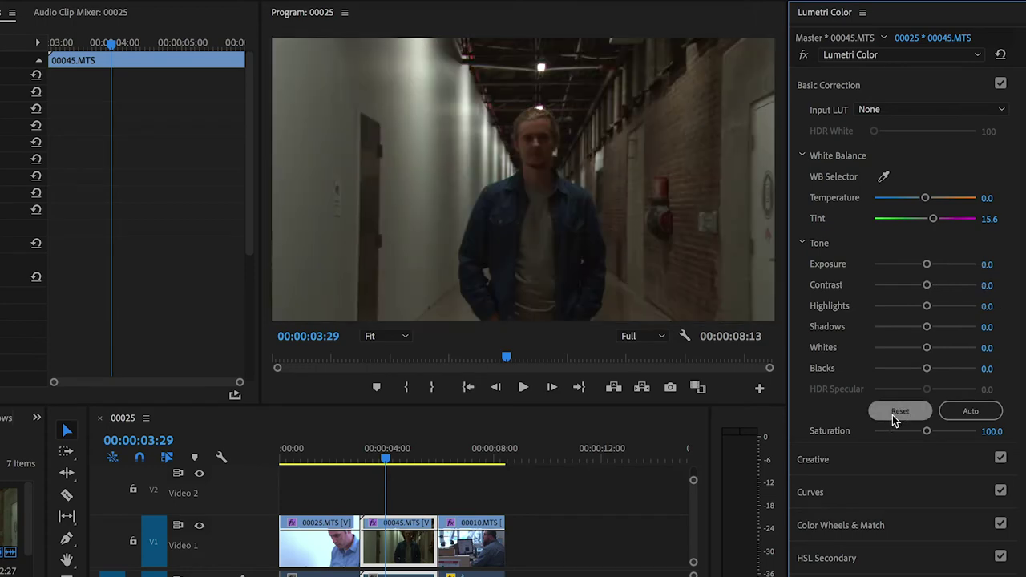
Collapse Basic Correction, open the RGB Curves graph, and preview red, green and blue before returning to master.
{"action": "left_click", "coordinate": [895, 86]}
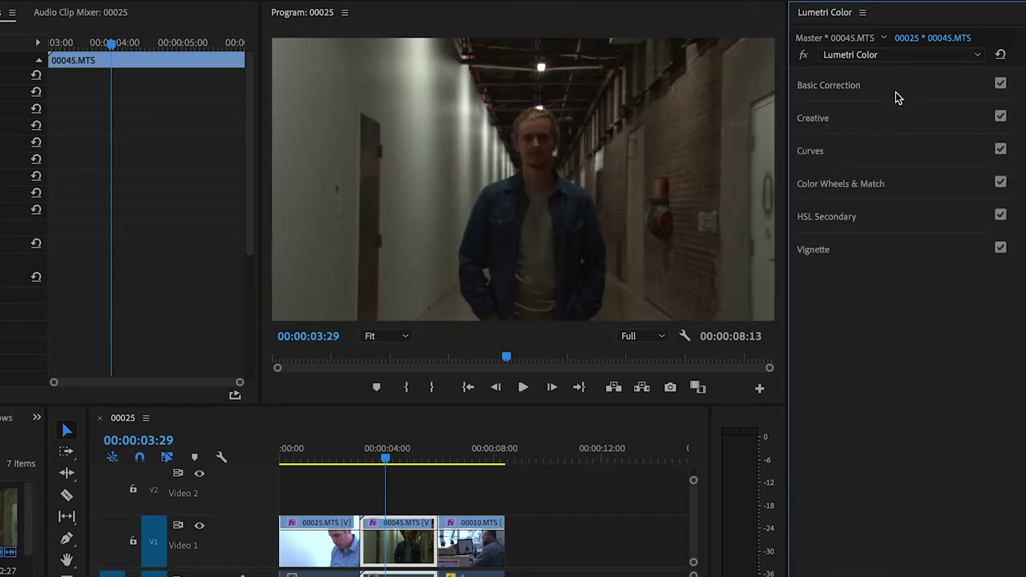
{"action": "left_click", "coordinate": [893, 153]}
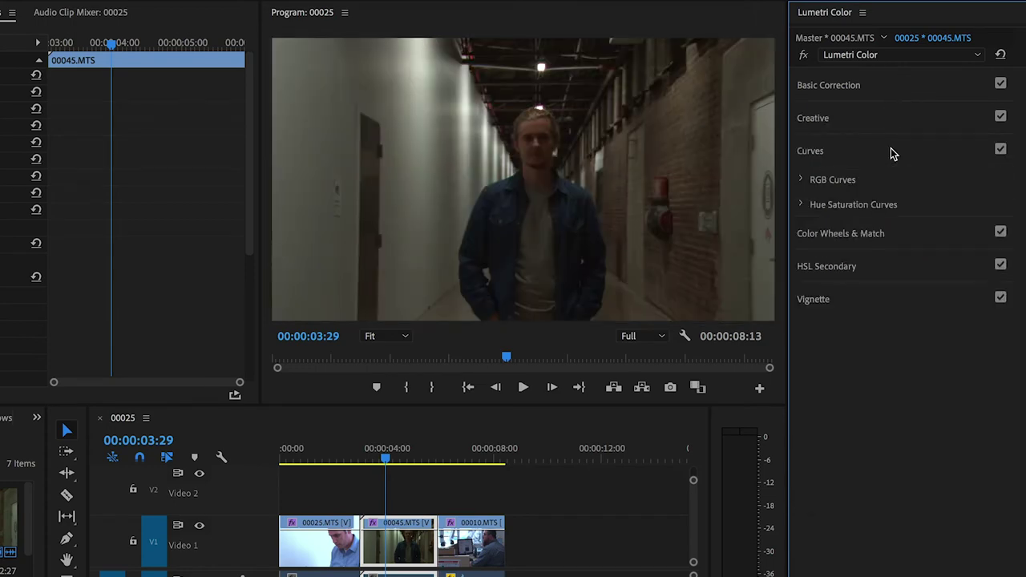
{"action": "left_click", "coordinate": [801, 179]}
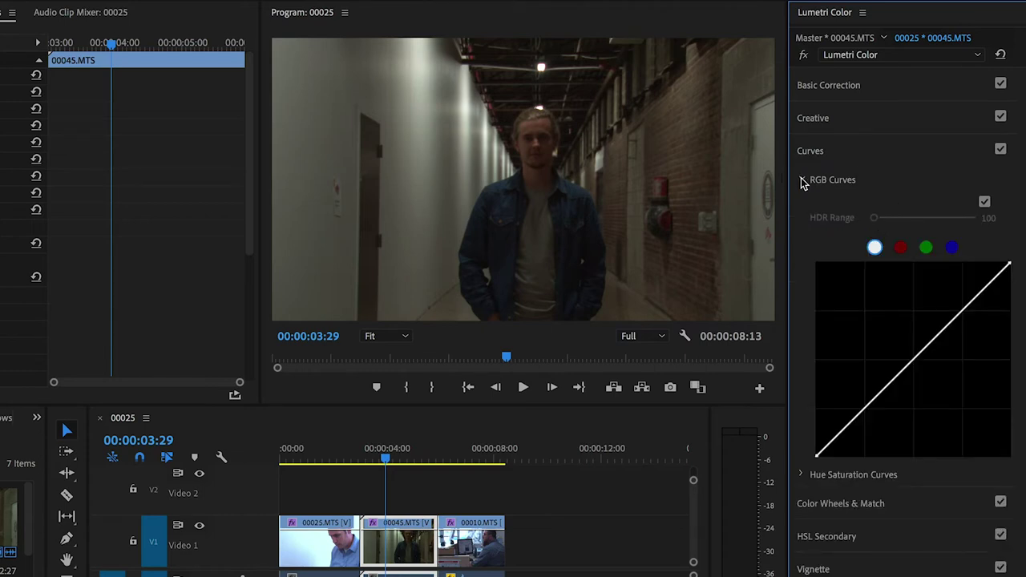
{"action": "left_click", "coordinate": [899, 249]}
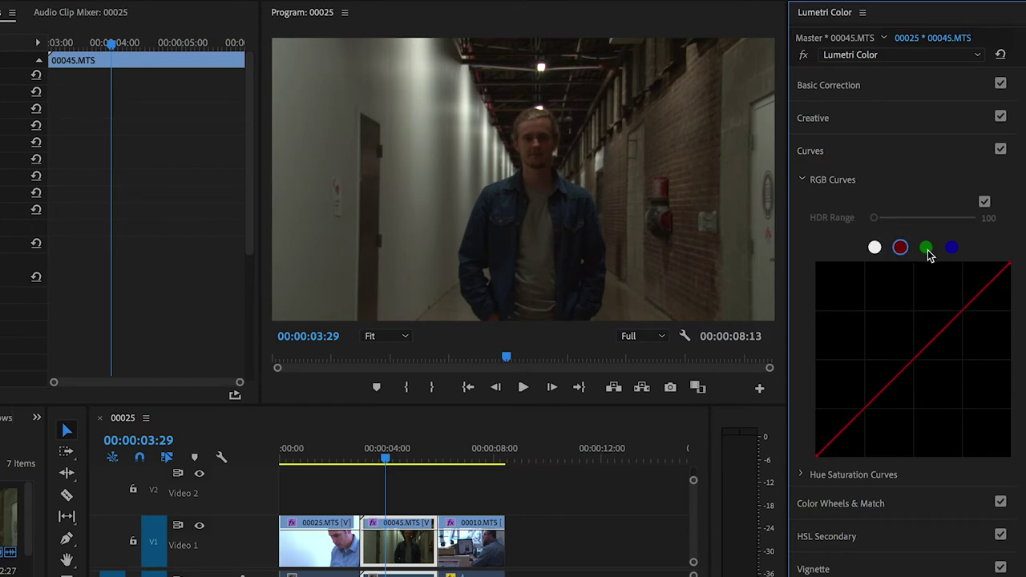
{"action": "left_click", "coordinate": [926, 250]}
{"action": "left_click", "coordinate": [953, 249]}
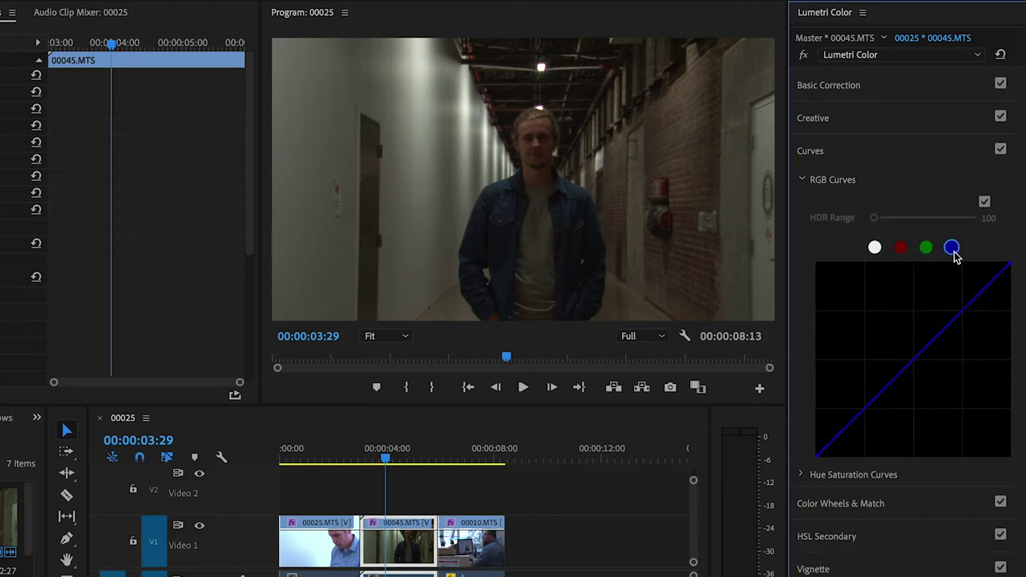
{"action": "left_click", "coordinate": [875, 249]}
Bow the master RGB curve upward with several points to brighten the hallway clip.
{"action": "left_click_drag", "start_coordinate": [918, 362], "coordinate": [893, 330]}
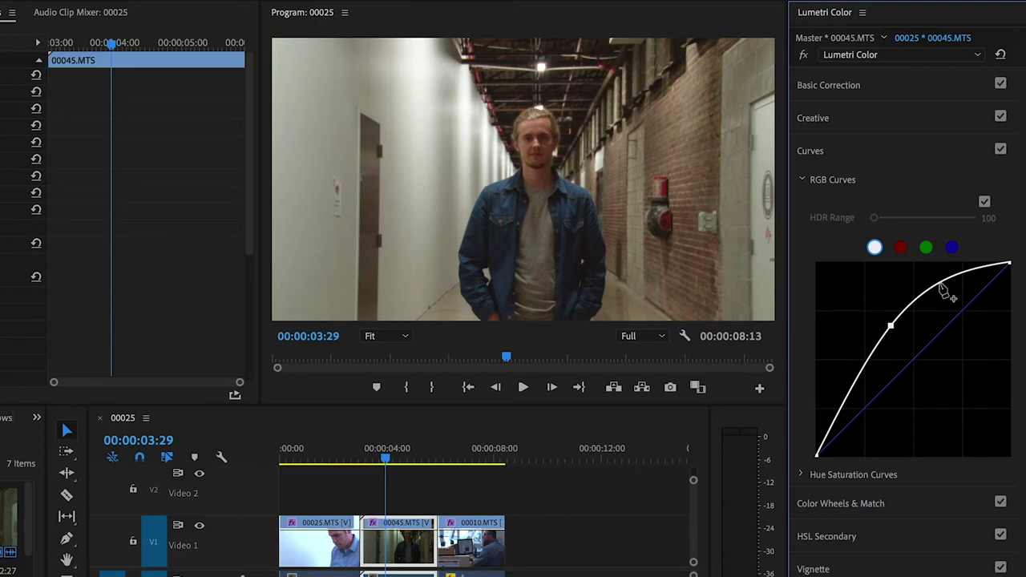
{"action": "mouse_move", "coordinate": [944, 290]}
{"action": "left_mouse_down"}
{"action": "mouse_move", "coordinate": [942, 281]}
{"action": "mouse_move", "coordinate": [954, 297]}
{"action": "mouse_move", "coordinate": [927, 280]}
{"action": "mouse_move", "coordinate": [942, 292]}
{"action": "left_mouse_up"}
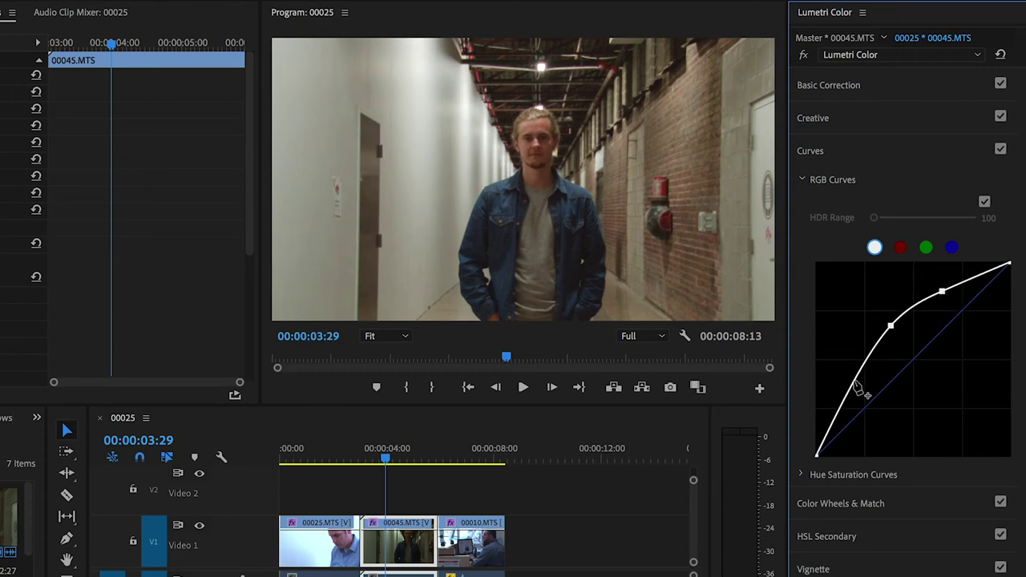
{"action": "mouse_move", "coordinate": [858, 388]}
{"action": "left_mouse_down"}
{"action": "mouse_move", "coordinate": [843, 371]}
{"action": "mouse_move", "coordinate": [864, 389]}
{"action": "mouse_move", "coordinate": [852, 382]}
{"action": "left_mouse_up"}
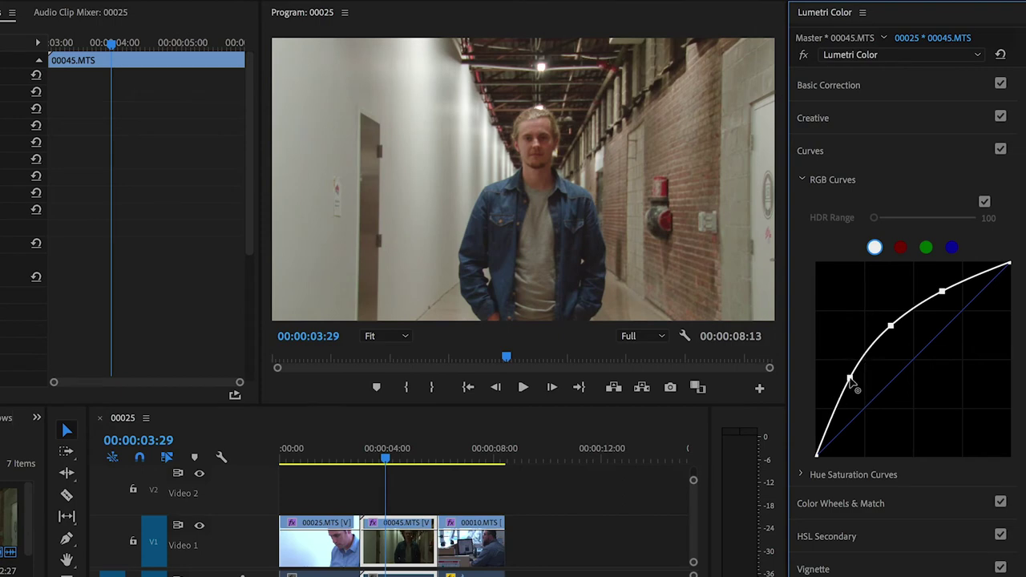
Bend the red-channel curve experimentally, then reset it to a straight diagonal.
{"action": "left_click", "coordinate": [901, 248]}
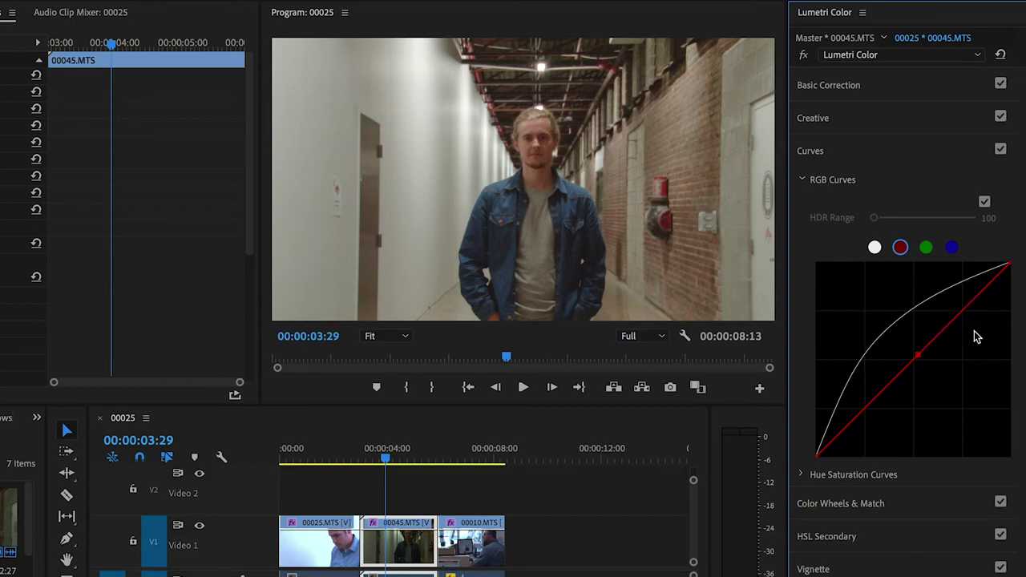
{"action": "mouse_move", "coordinate": [972, 317]}
{"action": "left_mouse_down"}
{"action": "mouse_move", "coordinate": [985, 323]}
{"action": "mouse_move", "coordinate": [937, 291]}
{"action": "mouse_move", "coordinate": [977, 328]}
{"action": "left_mouse_up"}
{"action": "left_click_drag", "start_coordinate": [866, 393], "coordinate": [893, 405]}
{"action": "double_click", "coordinate": [896, 411]}
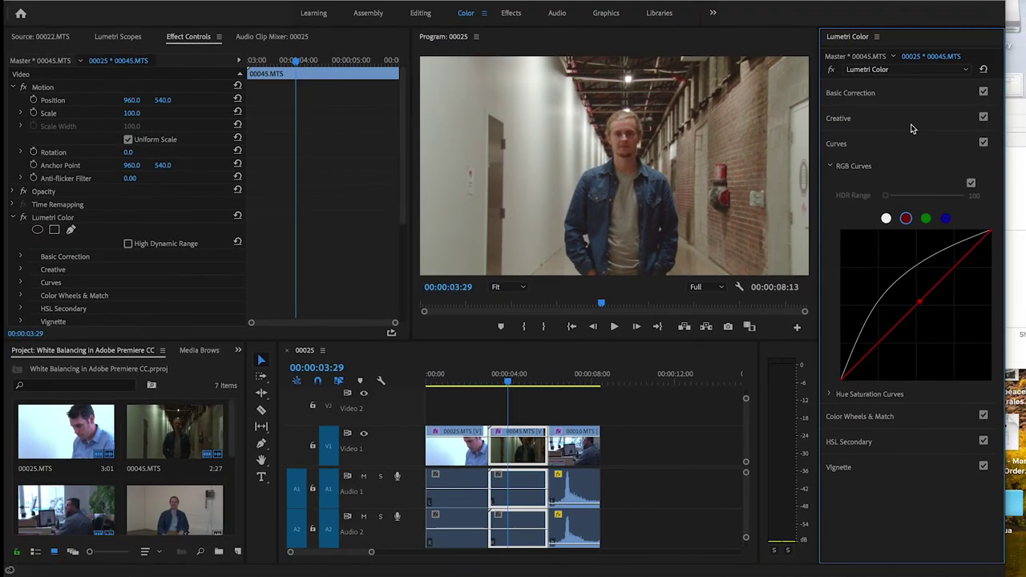
Collapse Curves and briefly open and close Color Wheels & Match and HSL Secondary.
{"action": "left_click", "coordinate": [902, 151]}
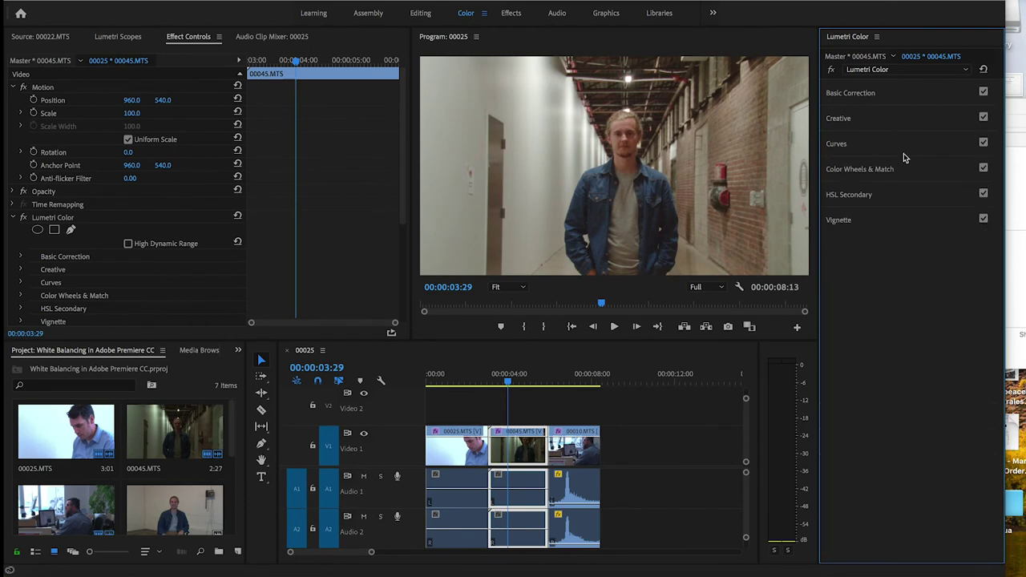
{"action": "left_click", "coordinate": [904, 166]}
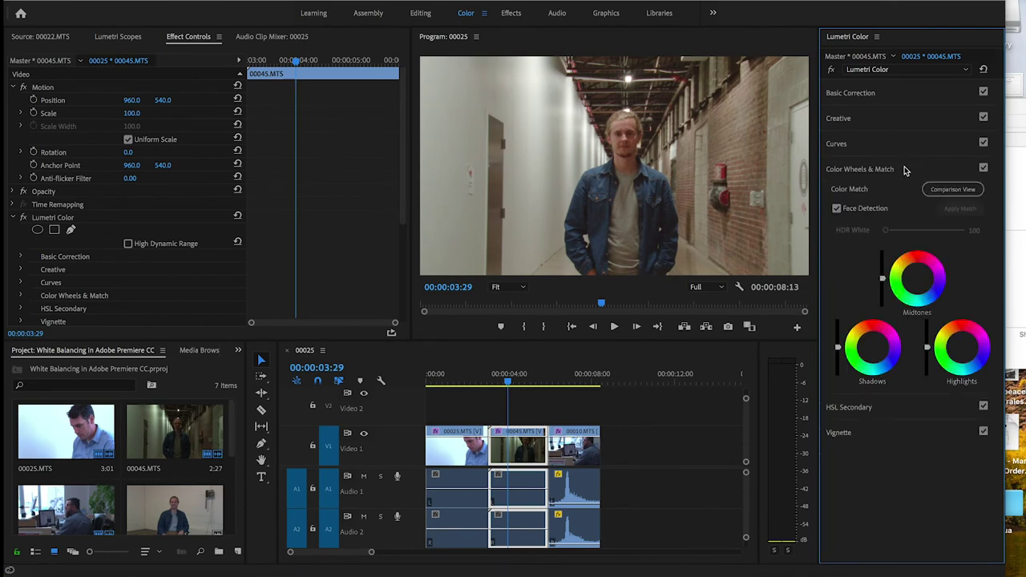
{"action": "left_click", "coordinate": [904, 167]}
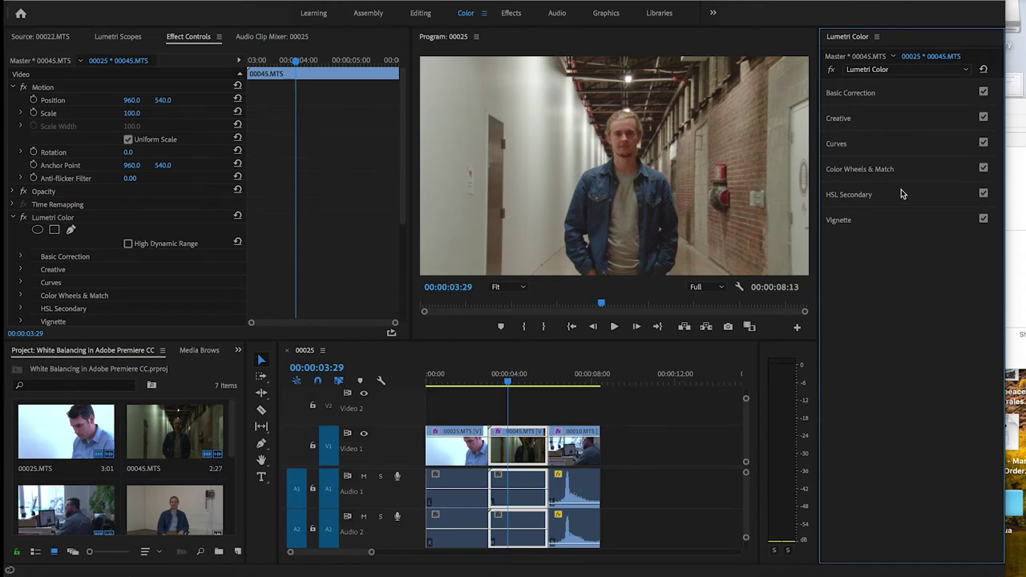
{"action": "left_click", "coordinate": [901, 193]}
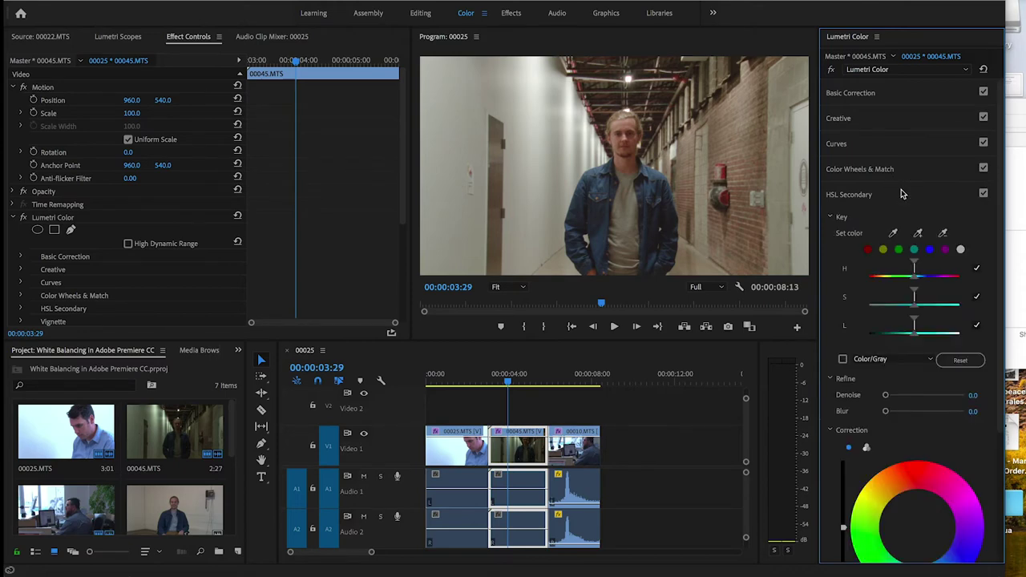
{"action": "left_click", "coordinate": [901, 194]}
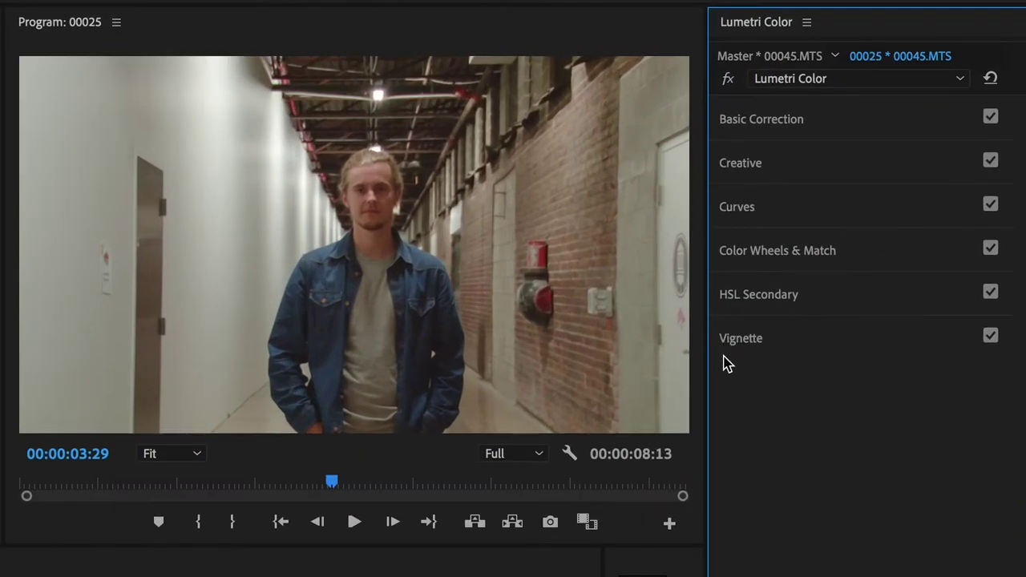
Expand Vignette and make rough Amount, Feather and Roundness adjustments on the hallway clip.
{"action": "left_click", "coordinate": [837, 340]}
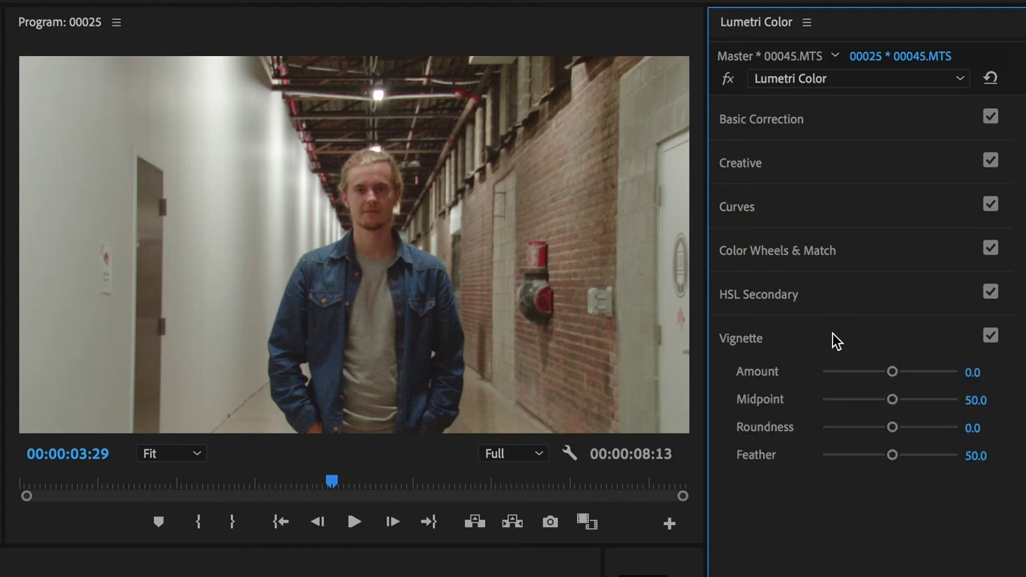
{"action": "left_click_drag", "start_coordinate": [896, 465], "coordinate": [899, 464]}
{"action": "left_click_drag", "start_coordinate": [895, 377], "coordinate": [855, 377]}
{"action": "left_click_drag", "start_coordinate": [893, 454], "coordinate": [816, 458]}
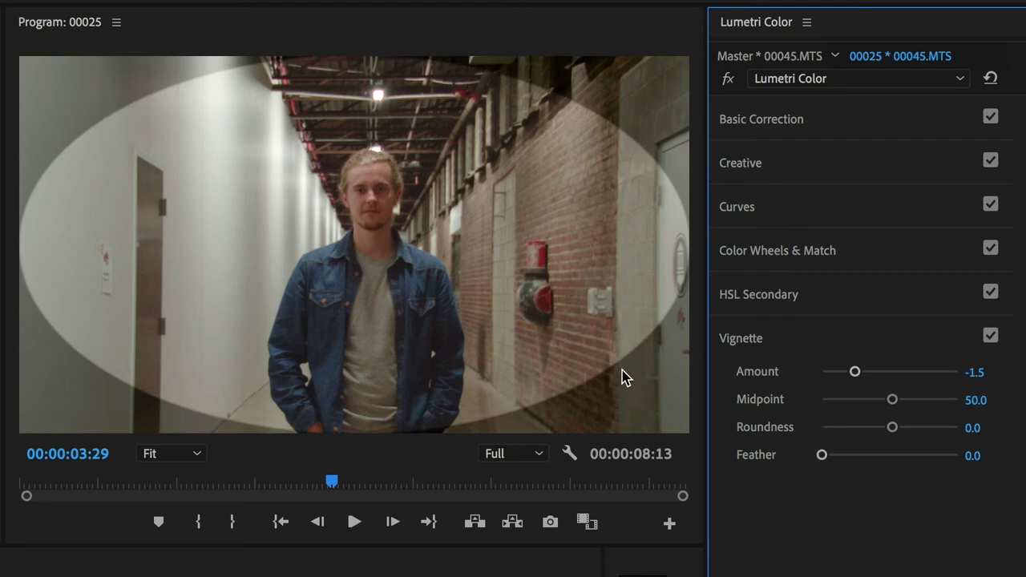
{"action": "left_click_drag", "start_coordinate": [823, 455], "coordinate": [772, 454]}
{"action": "mouse_move", "coordinate": [892, 427]}
{"action": "left_mouse_down"}
{"action": "mouse_move", "coordinate": [862, 429]}
{"action": "mouse_move", "coordinate": [966, 440]}
{"action": "mouse_move", "coordinate": [885, 422]}
{"action": "left_mouse_up"}
Fine-tune the vignette to Amount -2.1, Midpoint 25.8, Roundness 37.5, Feather 72.7, then collapse it.
{"action": "left_click_drag", "start_coordinate": [855, 371], "coordinate": [842, 371]}
{"action": "left_click_drag", "start_coordinate": [892, 399], "coordinate": [836, 394]}
{"action": "left_click_drag", "start_coordinate": [887, 428], "coordinate": [919, 436]}
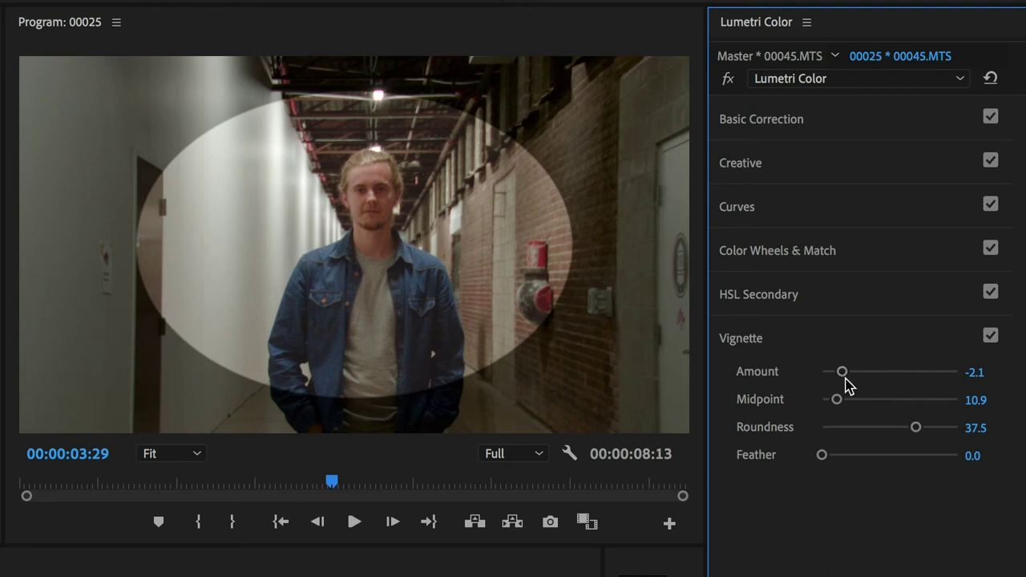
{"action": "left_click_drag", "start_coordinate": [836, 399], "coordinate": [857, 407]}
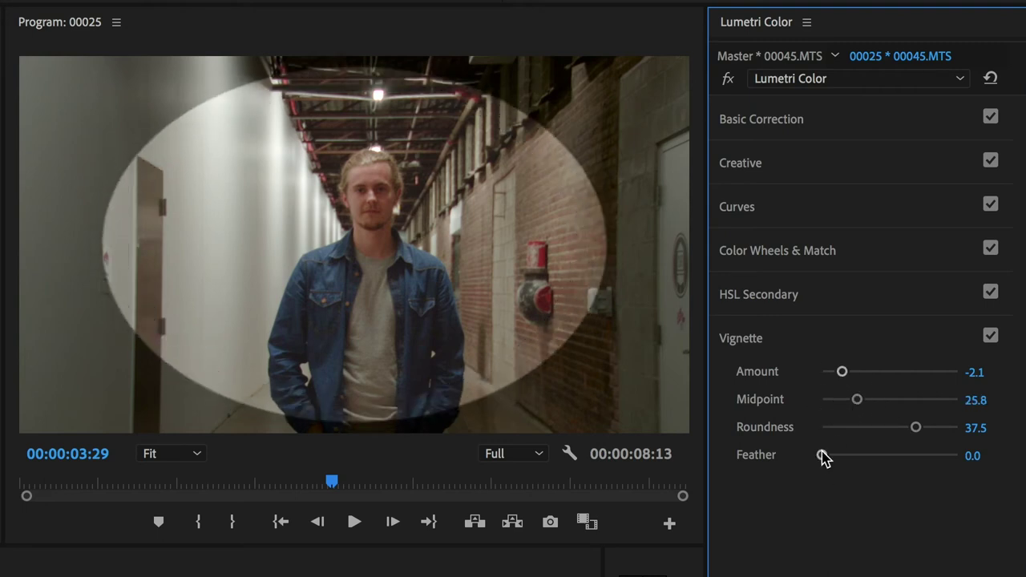
{"action": "left_click_drag", "start_coordinate": [822, 456], "coordinate": [921, 456]}
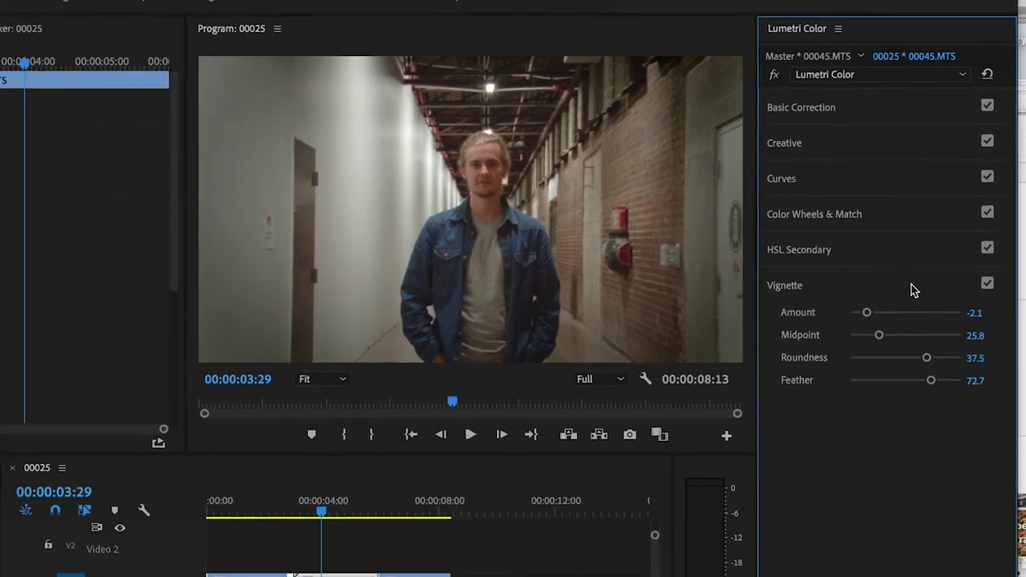
{"action": "left_click", "coordinate": [899, 340]}
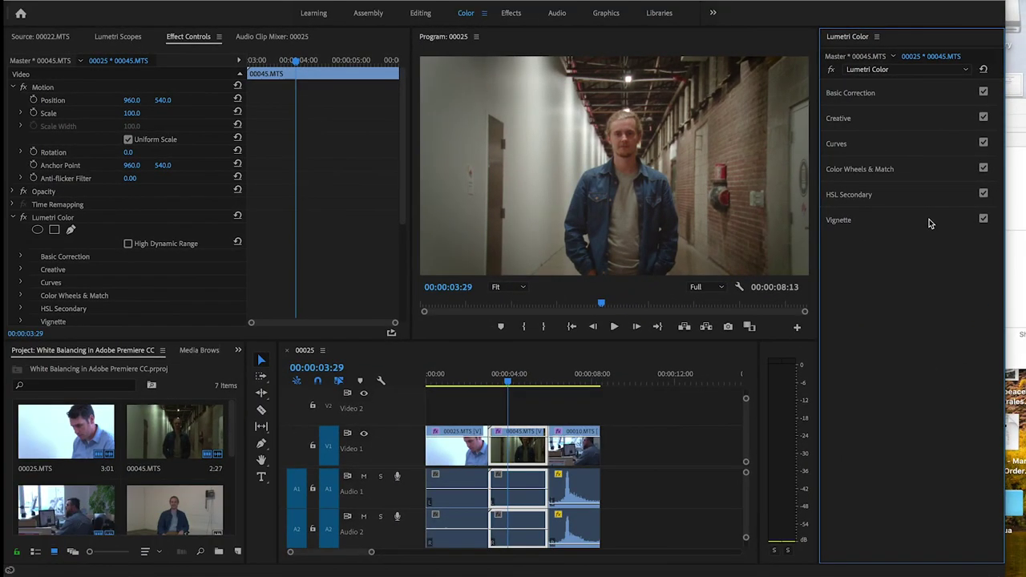
Go to office clip 00010, expand Basic Correction, and lower Highlights to -42.2.
{"action": "left_click", "coordinate": [574, 381]}
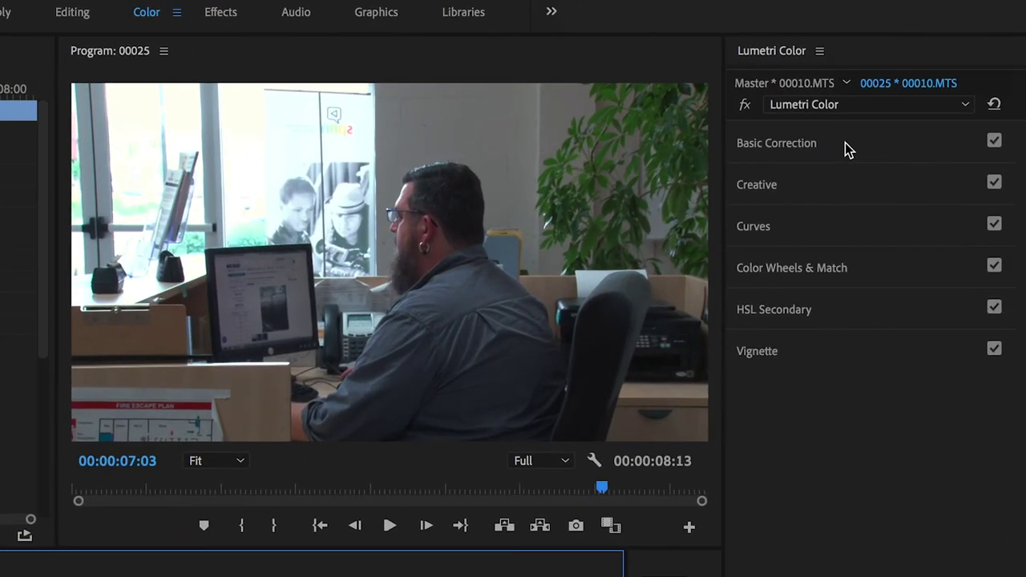
{"action": "left_click", "coordinate": [893, 94]}
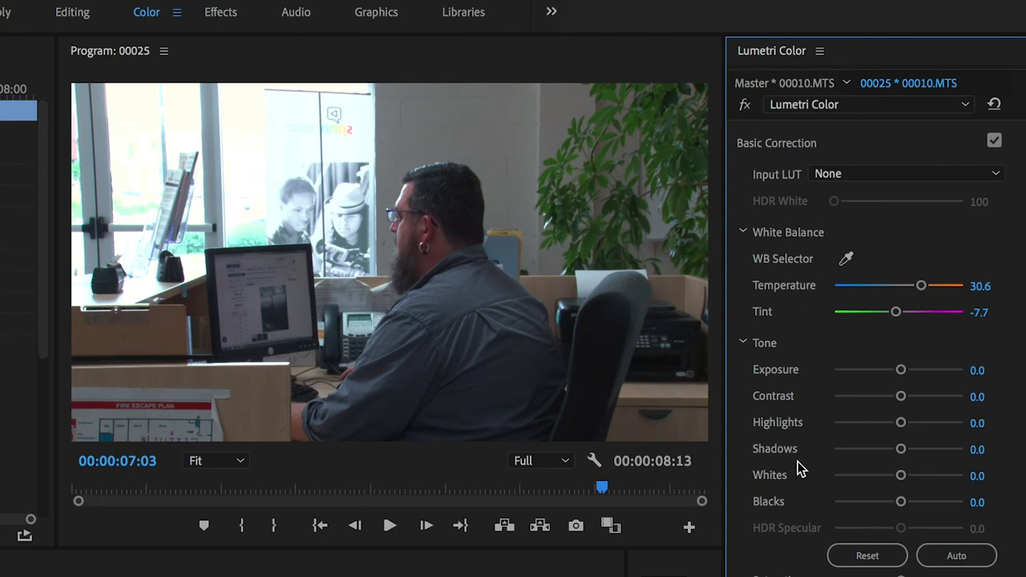
{"action": "left_click_drag", "start_coordinate": [914, 425], "coordinate": [872, 425]}
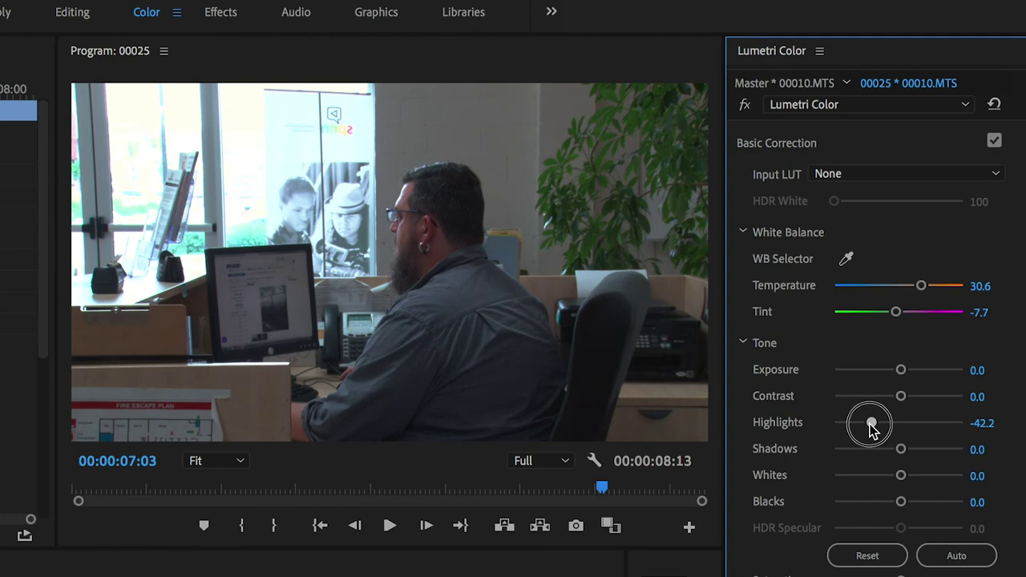
Set Shadows to 100, Contrast to 12.5 and Exposure to -0.2, then scrub clip 00010 to check.
{"action": "left_click_drag", "start_coordinate": [902, 450], "coordinate": [995, 451]}
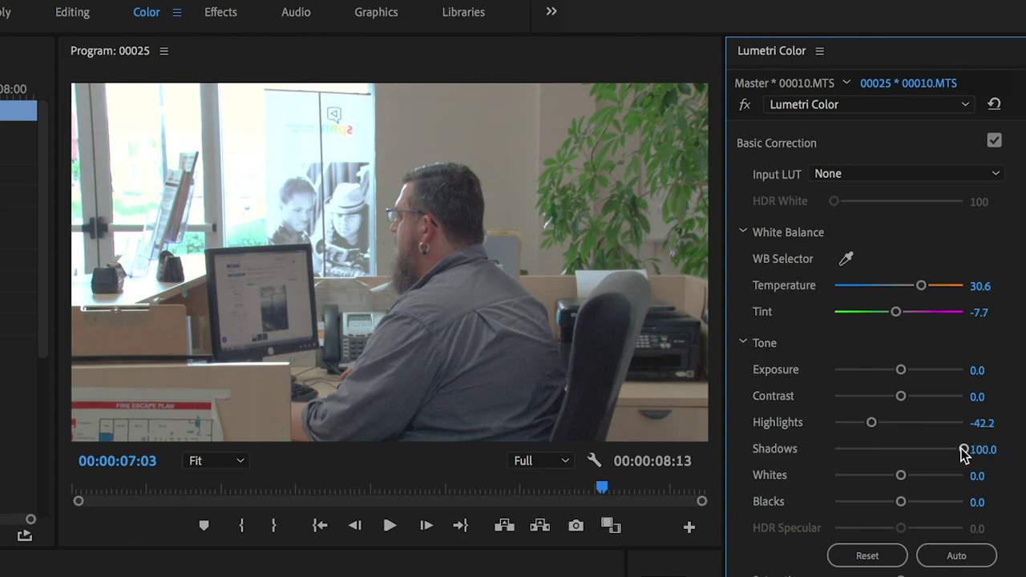
{"action": "mouse_move", "coordinate": [902, 396]}
{"action": "left_mouse_down"}
{"action": "mouse_move", "coordinate": [919, 400]}
{"action": "mouse_move", "coordinate": [908, 399]}
{"action": "left_mouse_up"}
{"action": "mouse_move", "coordinate": [900, 372]}
{"action": "left_mouse_down"}
{"action": "mouse_move", "coordinate": [922, 372]}
{"action": "mouse_move", "coordinate": [897, 376]}
{"action": "left_mouse_up"}
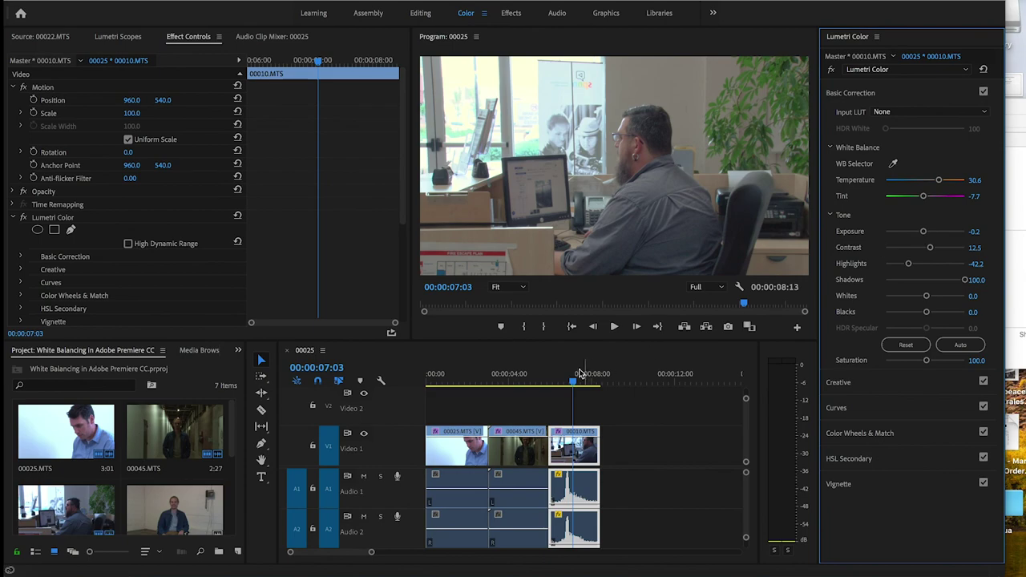
{"action": "left_click_drag", "start_coordinate": [580, 374], "coordinate": [551, 388]}
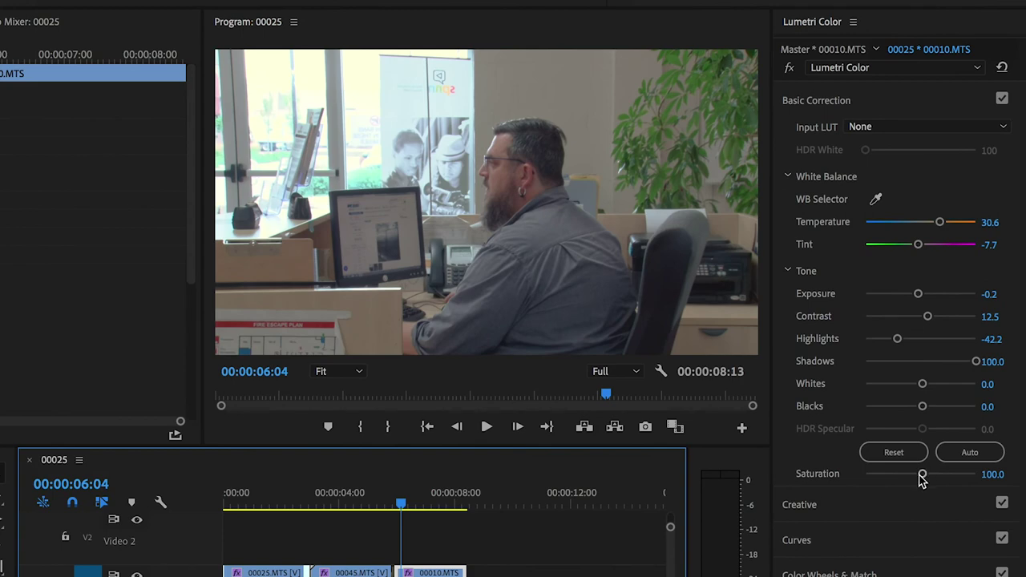
Raise clip 00010's Saturation to 126.6 and scrub through it to preview the richer colours.
{"action": "left_click_drag", "start_coordinate": [921, 475], "coordinate": [936, 479]}
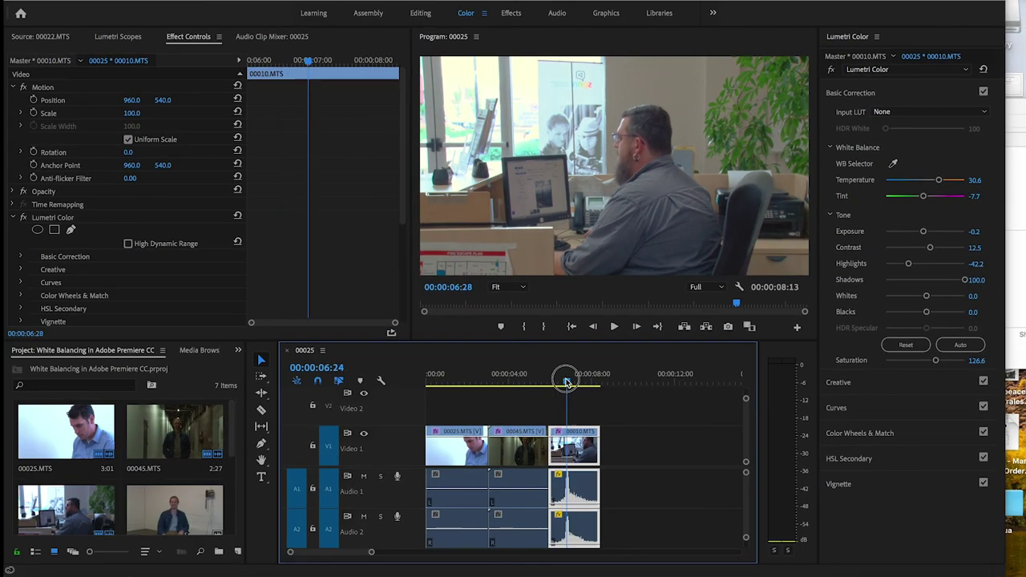
{"action": "left_click", "coordinate": [409, 503]}
{"action": "mouse_move", "coordinate": [557, 380]}
{"action": "left_mouse_down"}
{"action": "mouse_move", "coordinate": [586, 380]}
{"action": "mouse_move", "coordinate": [558, 381]}
{"action": "left_mouse_up"}
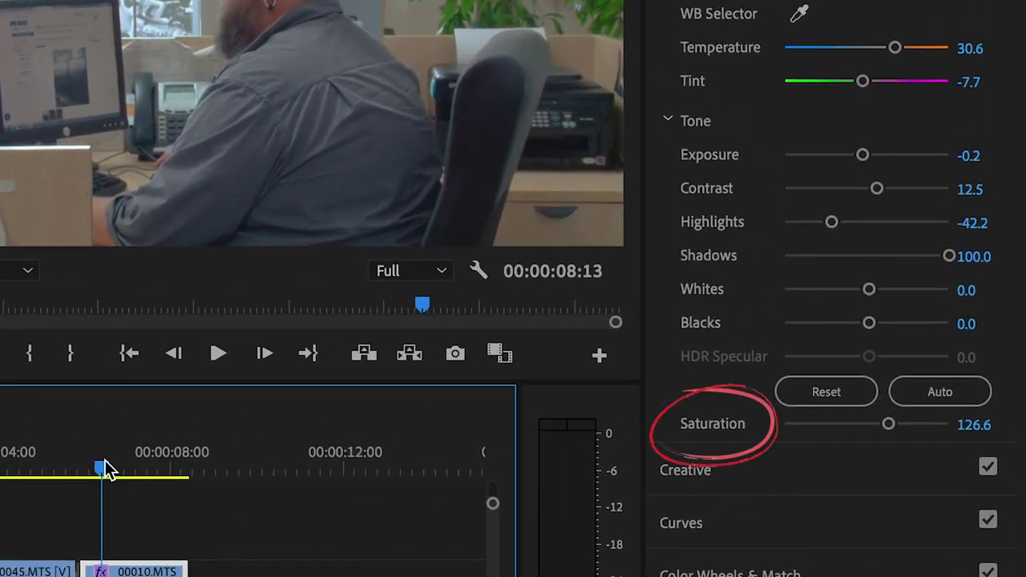